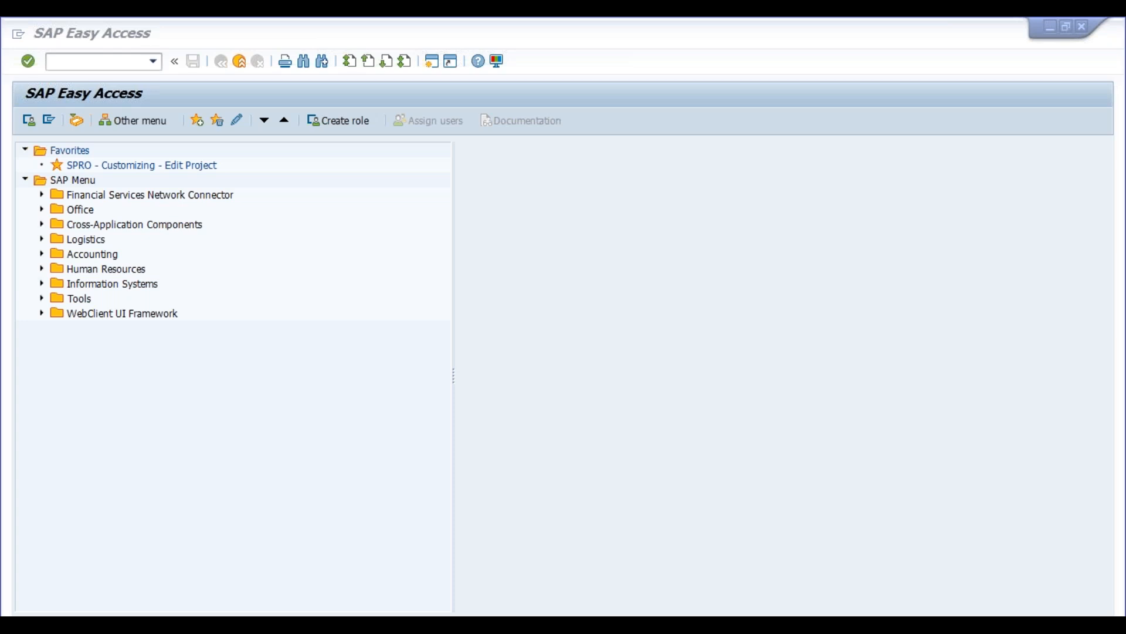
# - Open the SPRO – Customizing – Edit Project transaction from the favorites
pyautogui.click(139, 217)
pyautogui.click(142, 195)
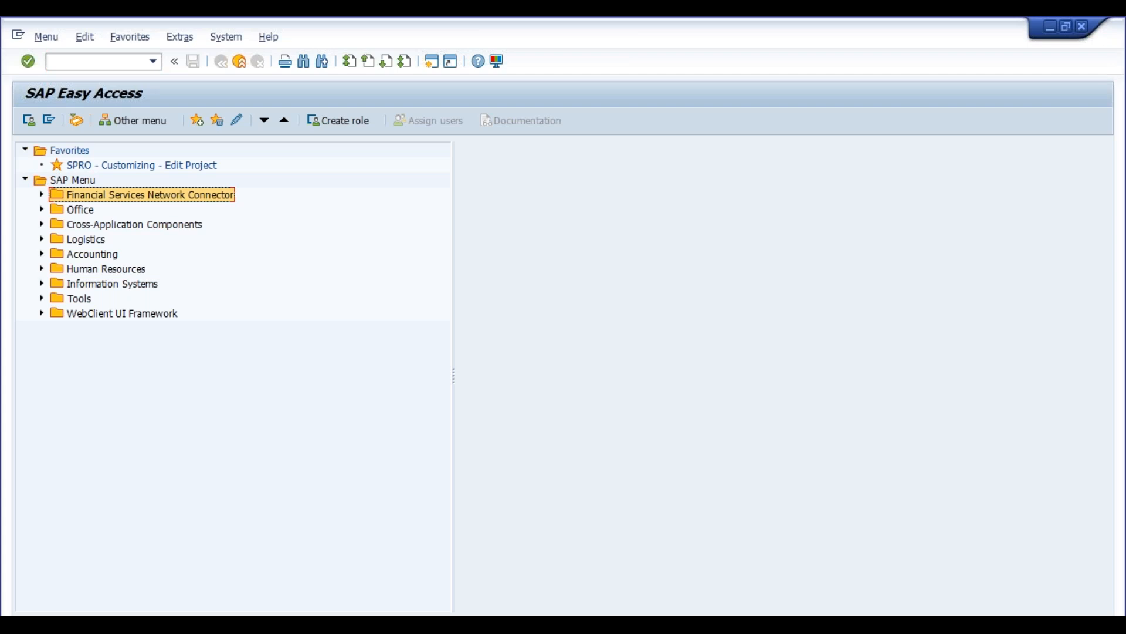
pyautogui.press('Up')
pyautogui.press('Up')
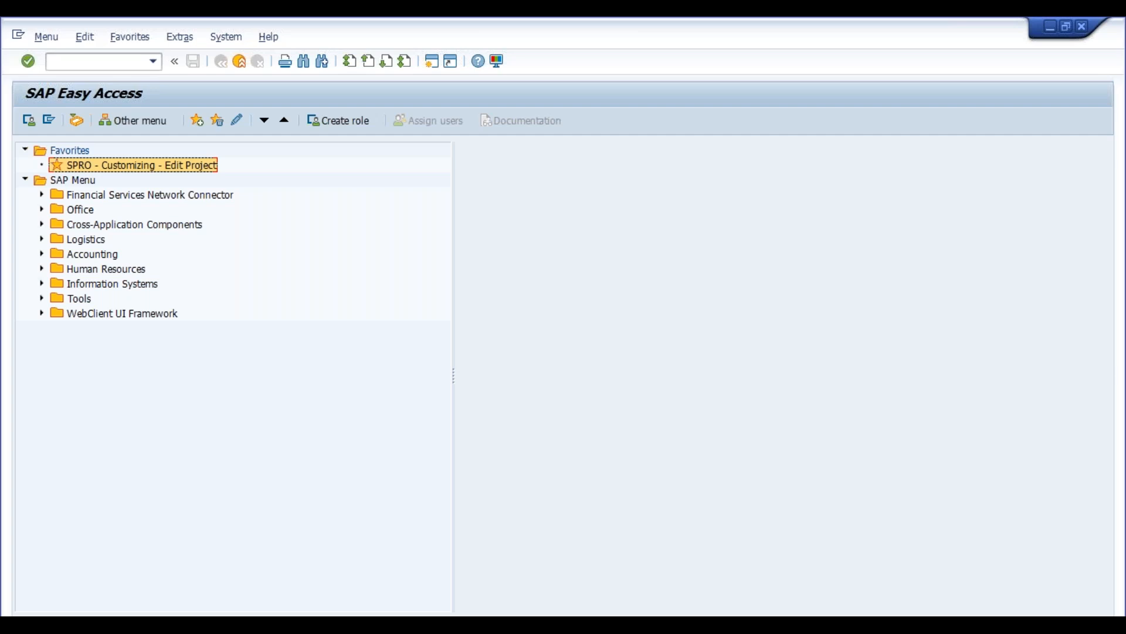
pyautogui.doubleClick(91, 168)
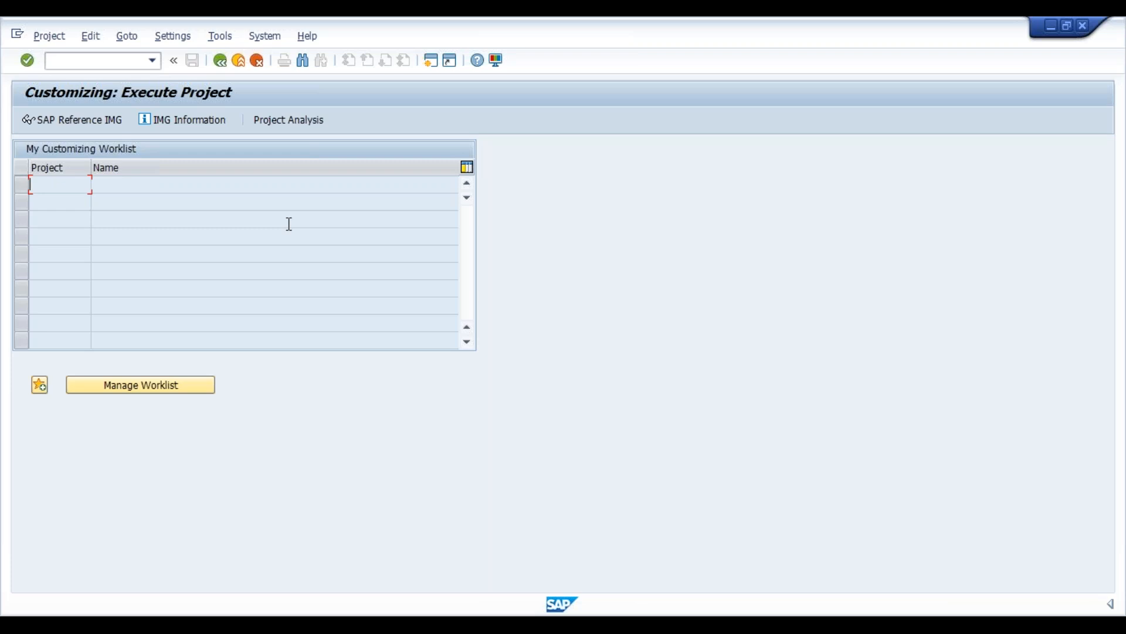
# - Open the SAP Reference IMG and expand Personnel Management in the structure
pyautogui.click(91, 123)
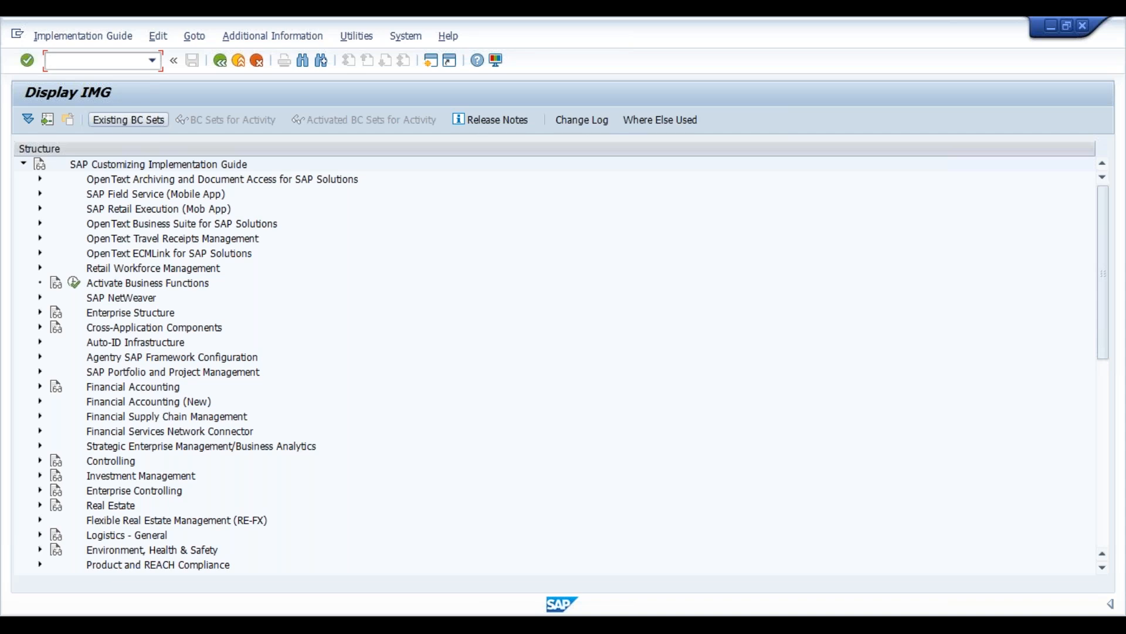
pyautogui.click(146, 182)
pyautogui.press('Down')
pyautogui.press('Down')
pyautogui.press('Down')
pyautogui.press('Down')
pyautogui.press('Down')
pyautogui.press('Down')
pyautogui.press('Down')
pyautogui.press('Down')
pyautogui.press('Down')
pyautogui.press('Down')
pyautogui.press('Down')
pyautogui.press('Down')
pyautogui.press('Down')
pyautogui.press('Down')
pyautogui.press('Down')
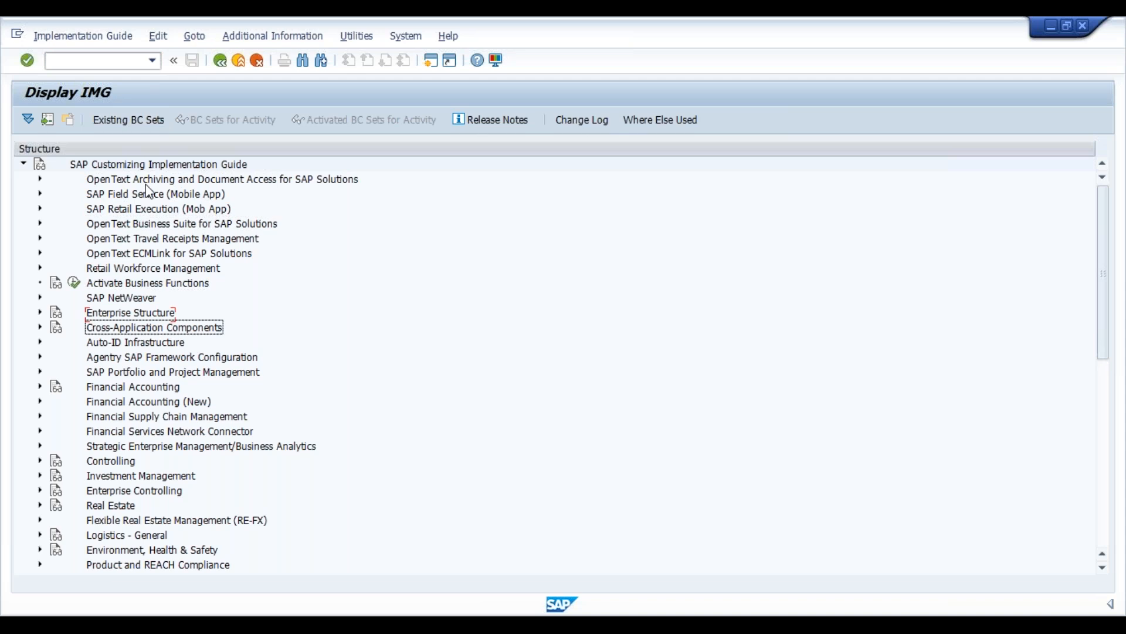
pyautogui.press('Down')
pyautogui.press('Down')
pyautogui.press('Down')
pyautogui.press('Down')
pyautogui.press('Down')
pyautogui.press('Down')
pyautogui.press('Down')
pyautogui.press('Down')
pyautogui.press('Down')
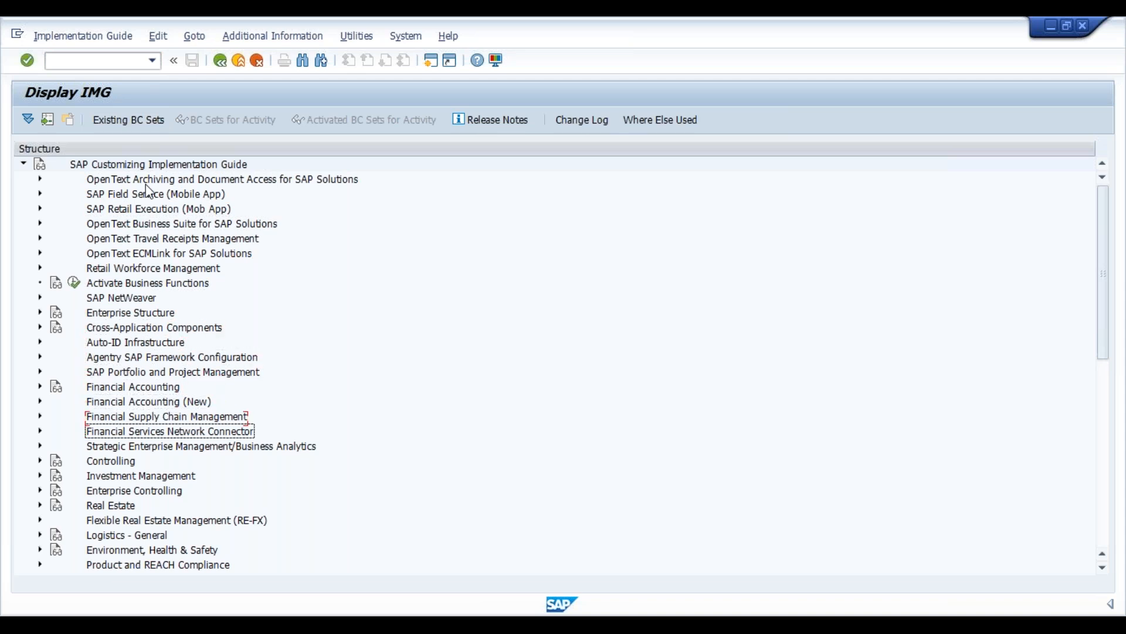
pyautogui.press('Down')
pyautogui.press('Down')
pyautogui.press('Down')
pyautogui.press('Down')
pyautogui.press('Down')
pyautogui.press('Down')
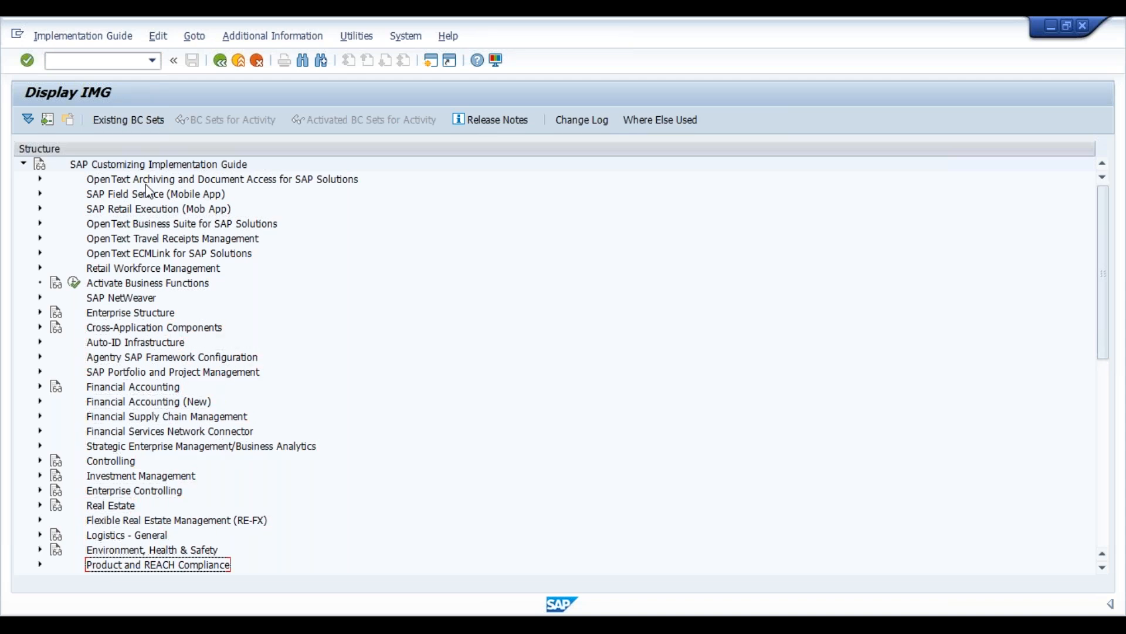
pyautogui.press('Down')
pyautogui.press('Down')
pyautogui.press('Down')
pyautogui.press('Down')
pyautogui.press('Down')
pyautogui.press('Down')
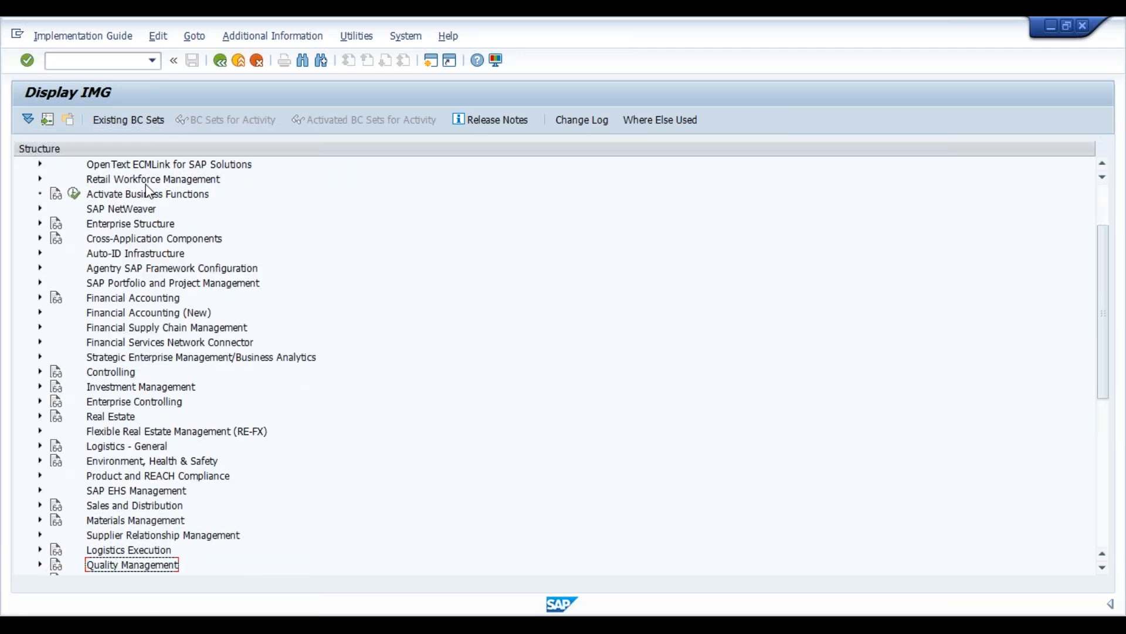
pyautogui.press('Down')
pyautogui.press('Down')
pyautogui.press('Down')
pyautogui.press('Down')
pyautogui.press('Down')
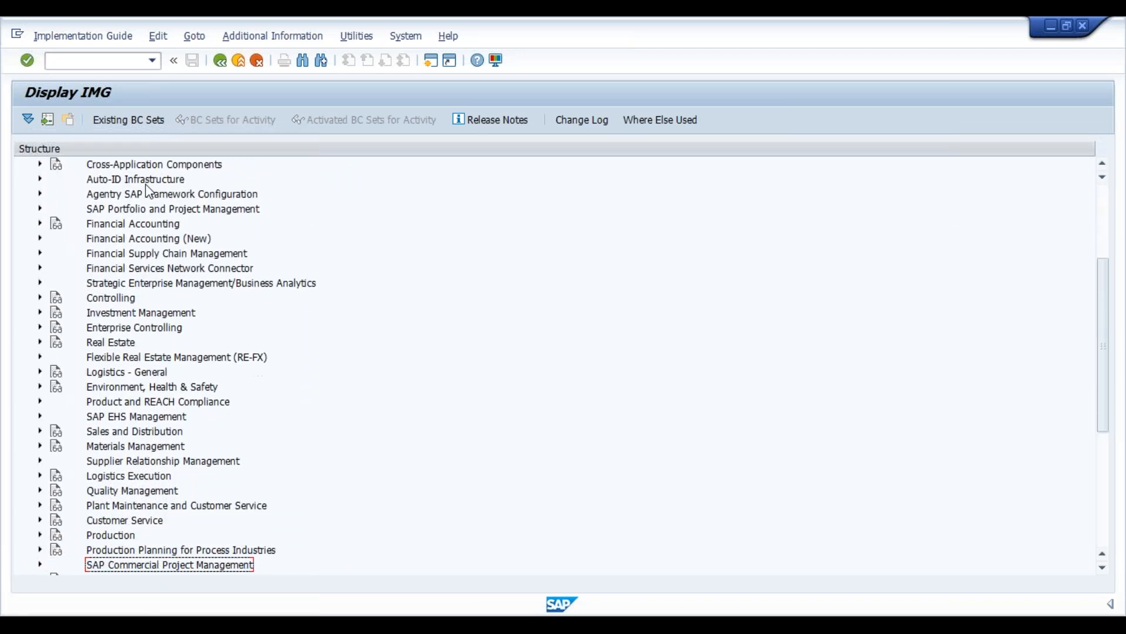
pyautogui.press('Down')
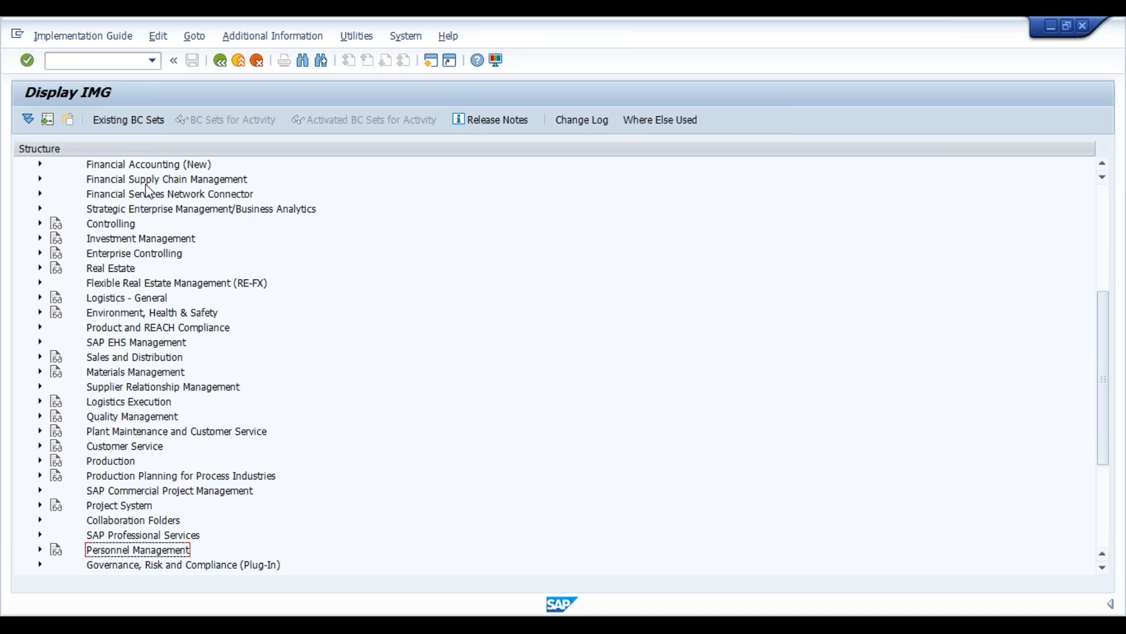
pyautogui.press('Right')
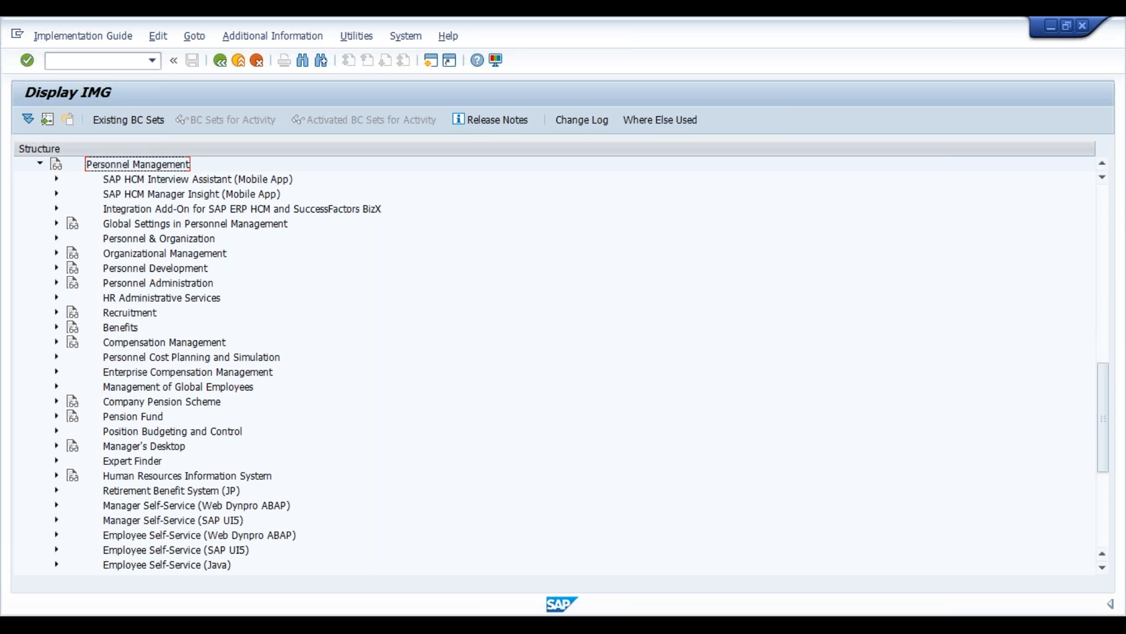
# - Expand Personnel Administration and its Basic Settings folder
pyautogui.press('Down')
pyautogui.press('Down')
pyautogui.press('Down')
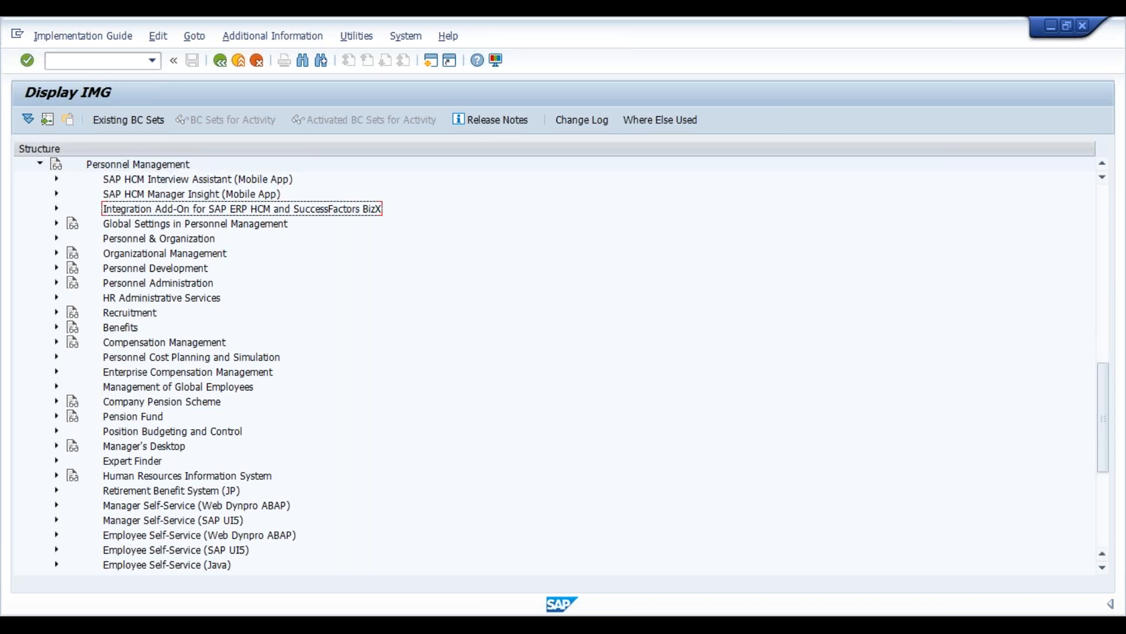
pyautogui.press('Down')
pyautogui.press('Down')
pyautogui.press('Down')
pyautogui.press('Down')
pyautogui.press('Down')
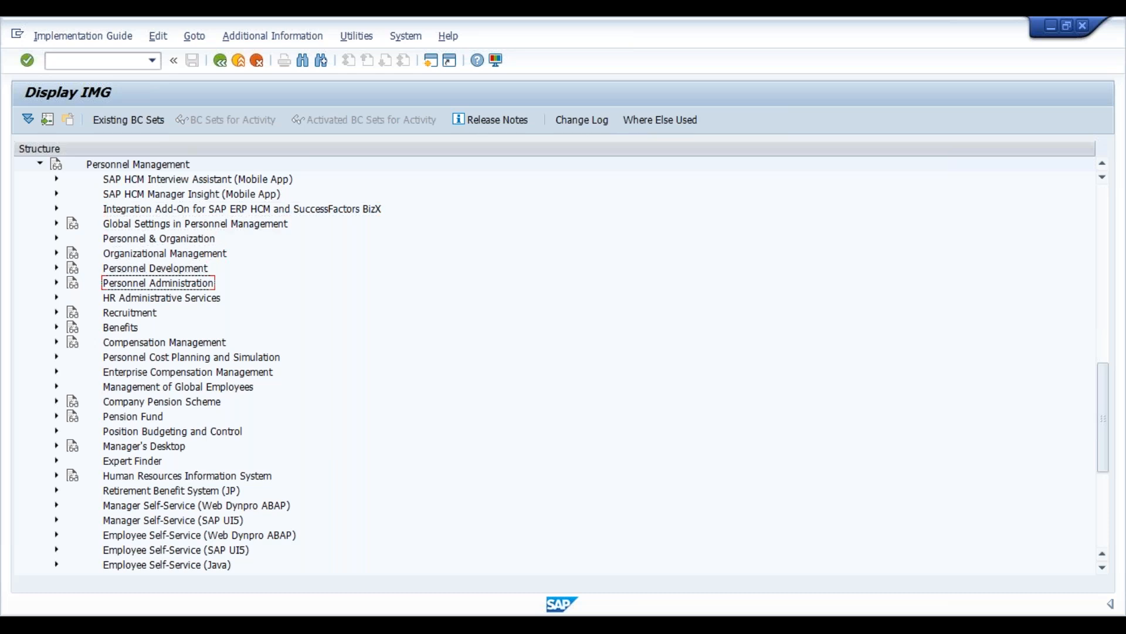
pyautogui.press('Right')
pyautogui.press('Down')
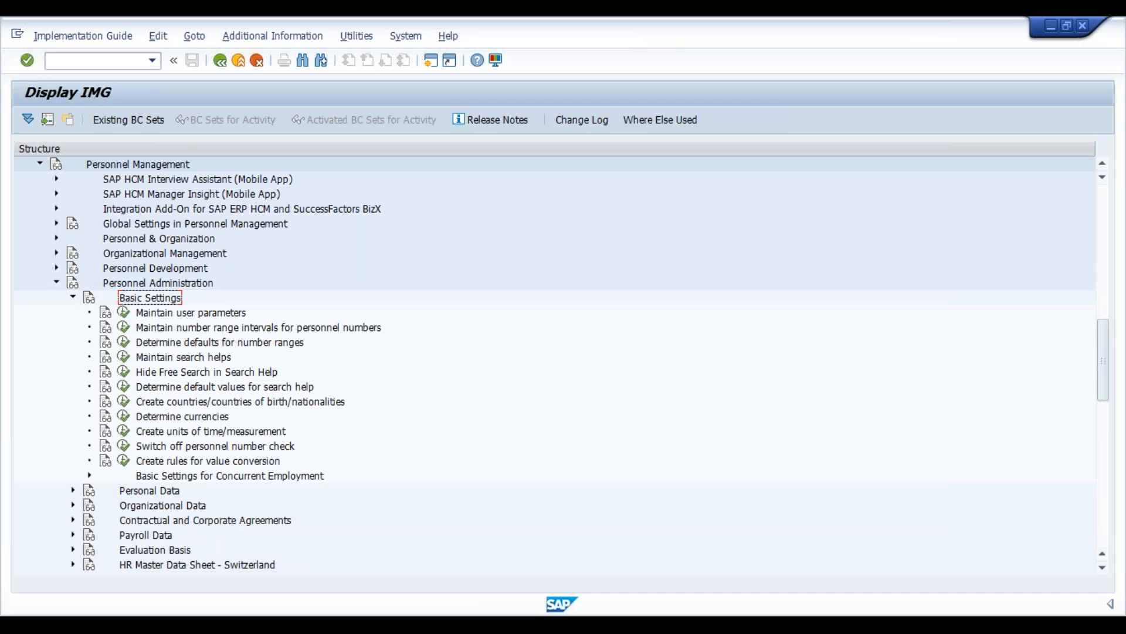
# - Execute Maintain number range intervals for personnel numbers and open the intervals for editing
pyautogui.click(191, 312)
pyautogui.click(195, 328)
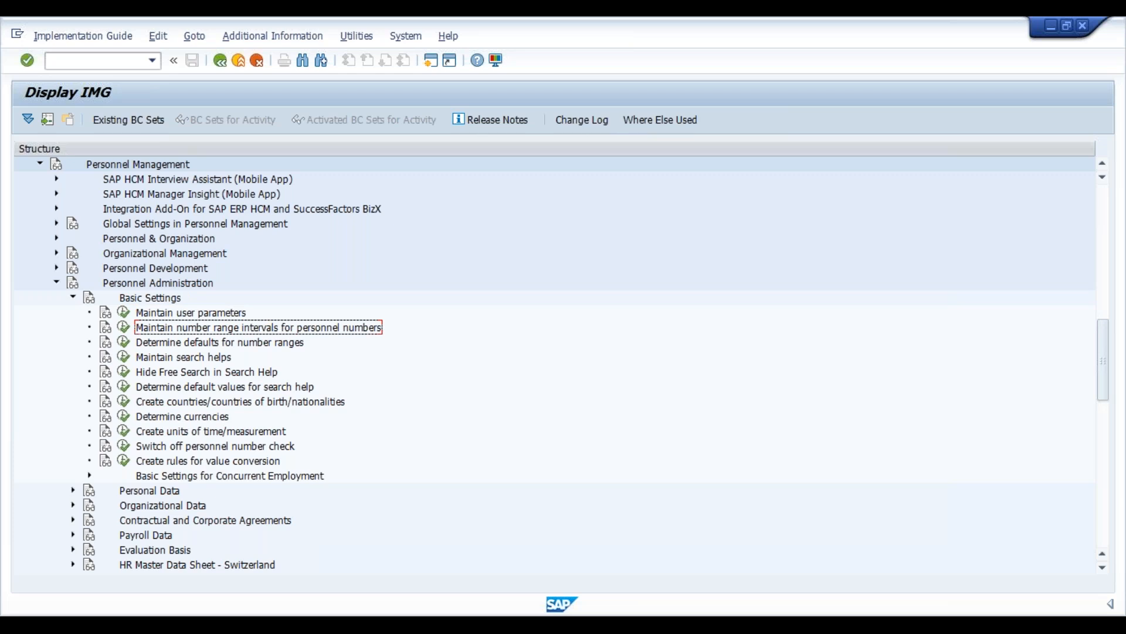
pyautogui.click(124, 327)
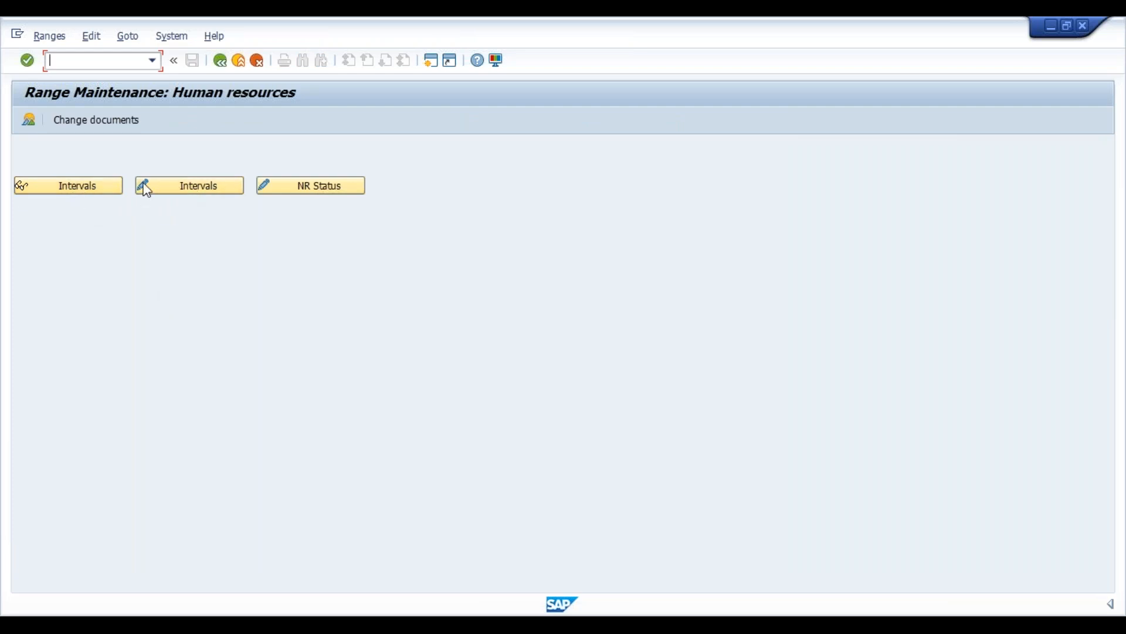
pyautogui.click(186, 192)
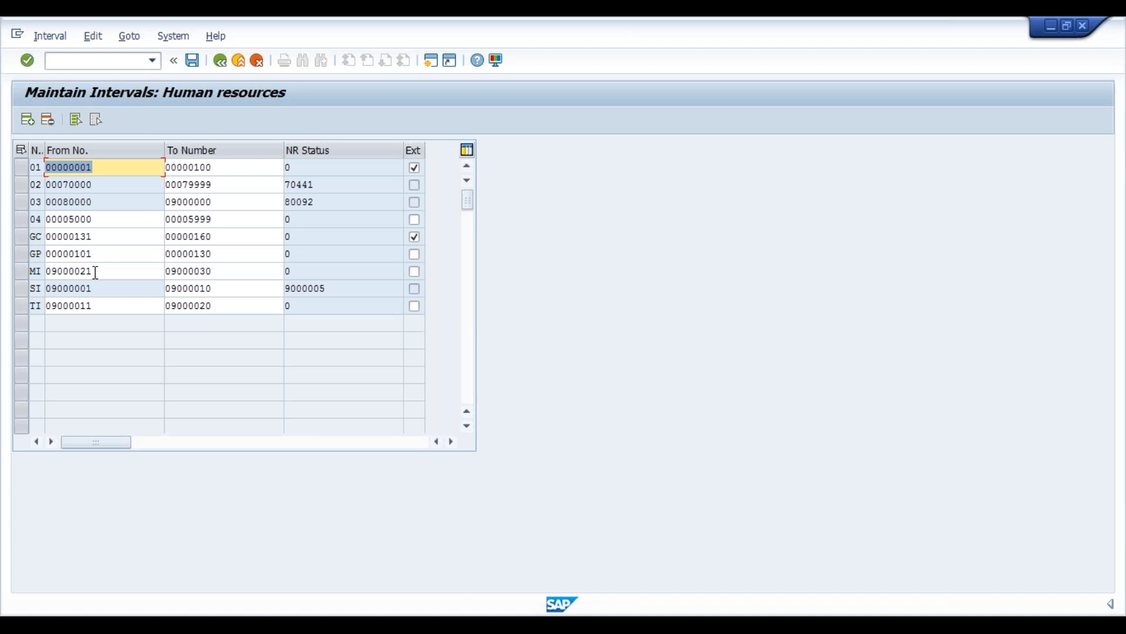
# - Copy the MI interval's To Number and insert a new interval line numbered VI
pyautogui.moveTo(217, 270); pyautogui.dragTo(162, 271)
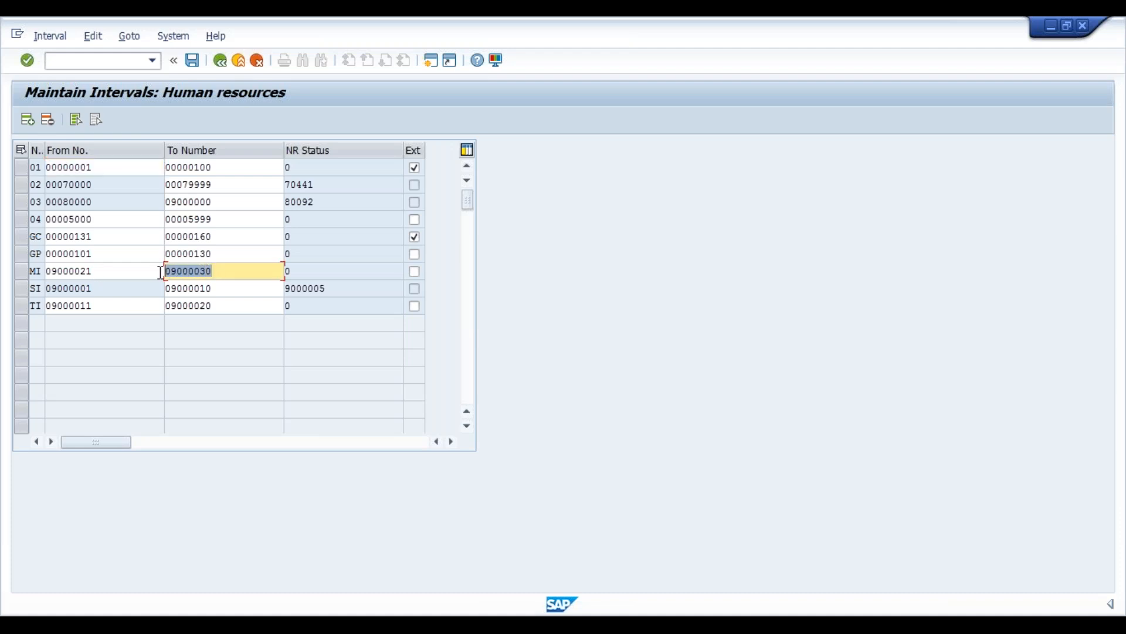
pyautogui.click(218, 271)
pyautogui.moveTo(218, 271); pyautogui.dragTo(166, 271)
pyautogui.hotkey('ctrl', 'c')
pyautogui.click(167, 271)
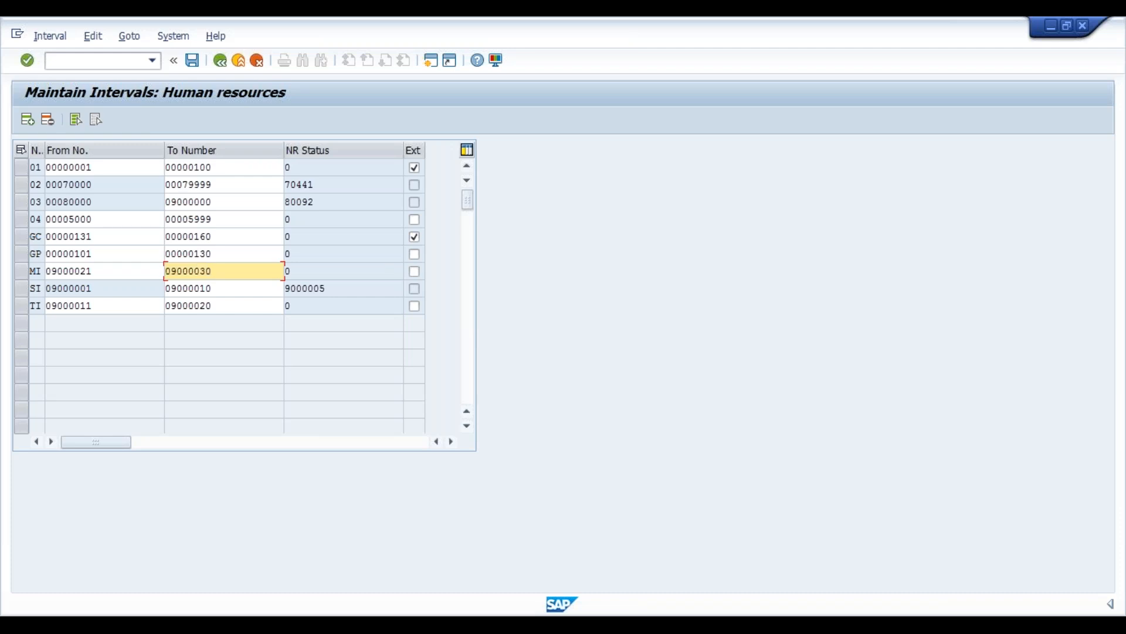
pyautogui.click(28, 122)
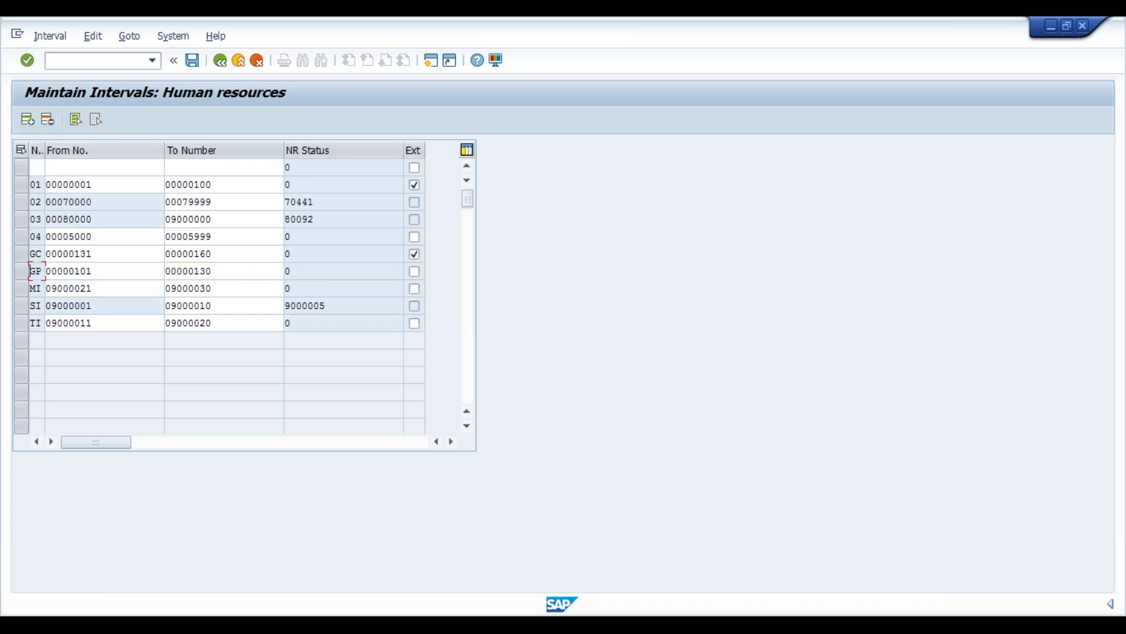
pyautogui.click(39, 164)
pyautogui.write('VI')
pyautogui.press('Tab')
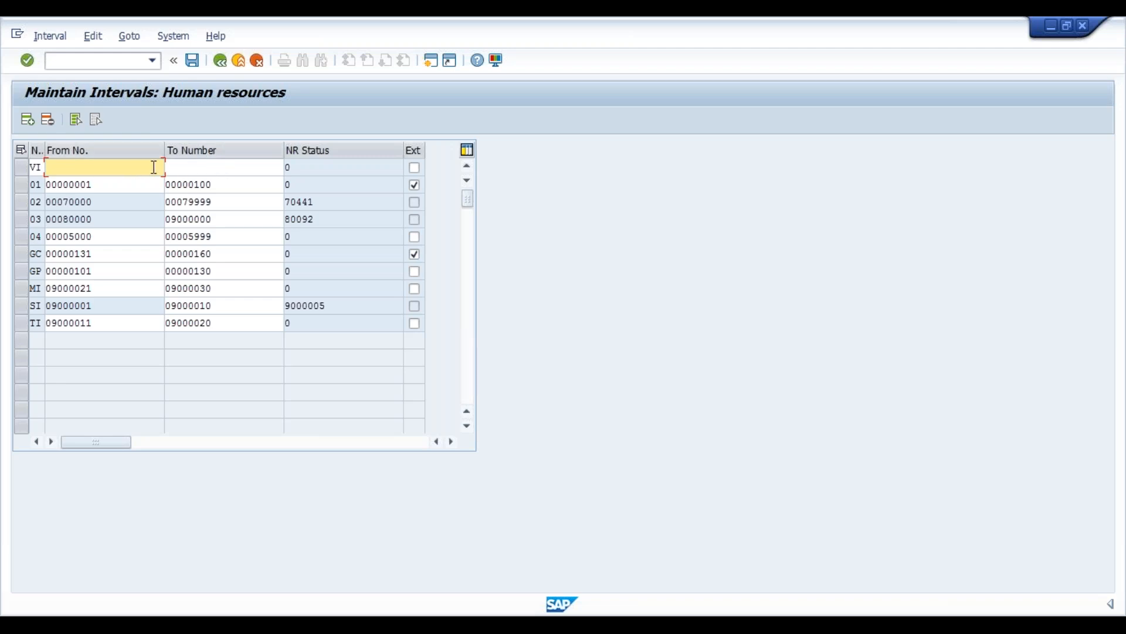
# - Set the VI interval's From No. to 09000031
pyautogui.hotkey('ctrl', 'v')
pyautogui.press('BackSpace')
pyautogui.write('1')
pyautogui.moveTo(91, 167); pyautogui.dragTo(39, 168)
pyautogui.hotkey('ctrl', 'c')
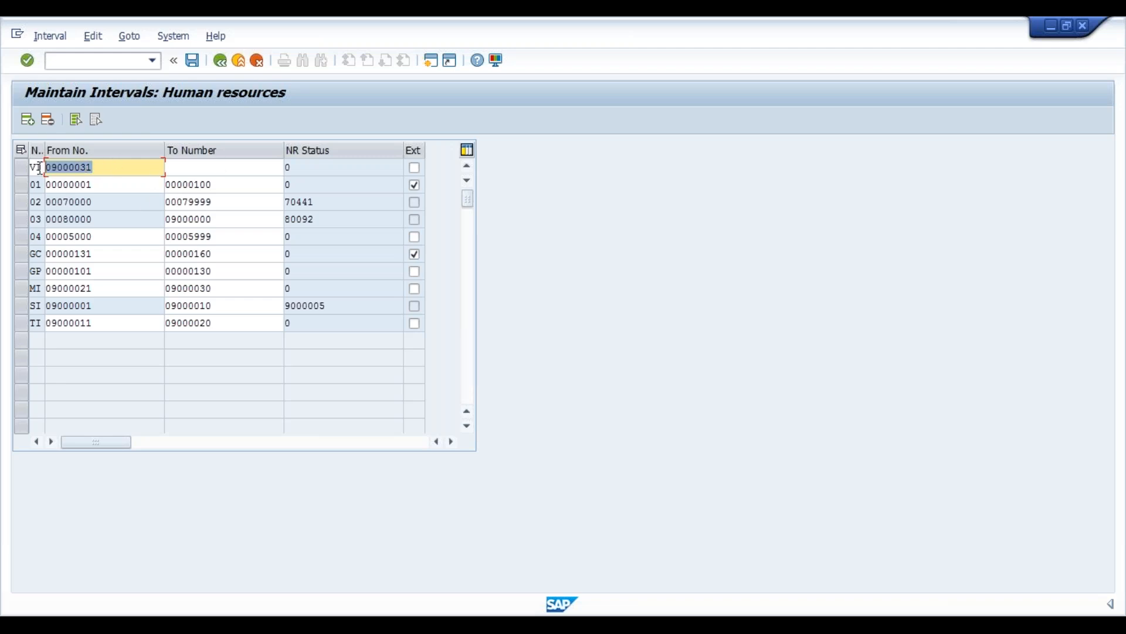
pyautogui.click(38, 168)
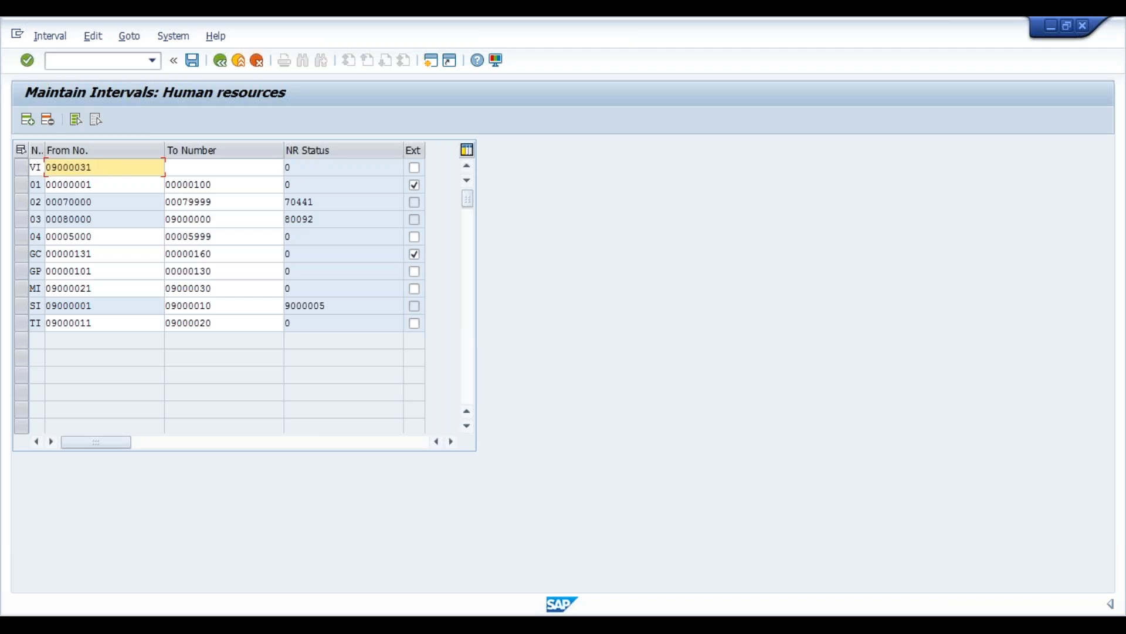
# - Set the VI interval's To Number to 09000040
pyautogui.click(213, 170)
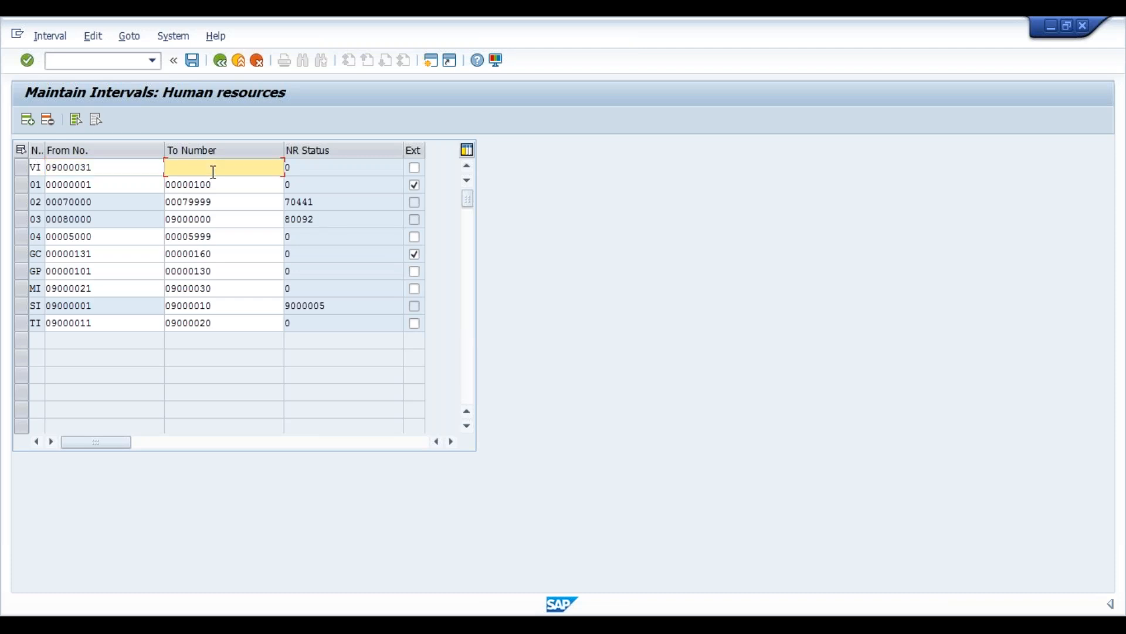
pyautogui.hotkey('ctrl', 'v')
pyautogui.press('BackSpace')
pyautogui.press('BackSpace')
pyautogui.write('40')
pyautogui.press('Return')
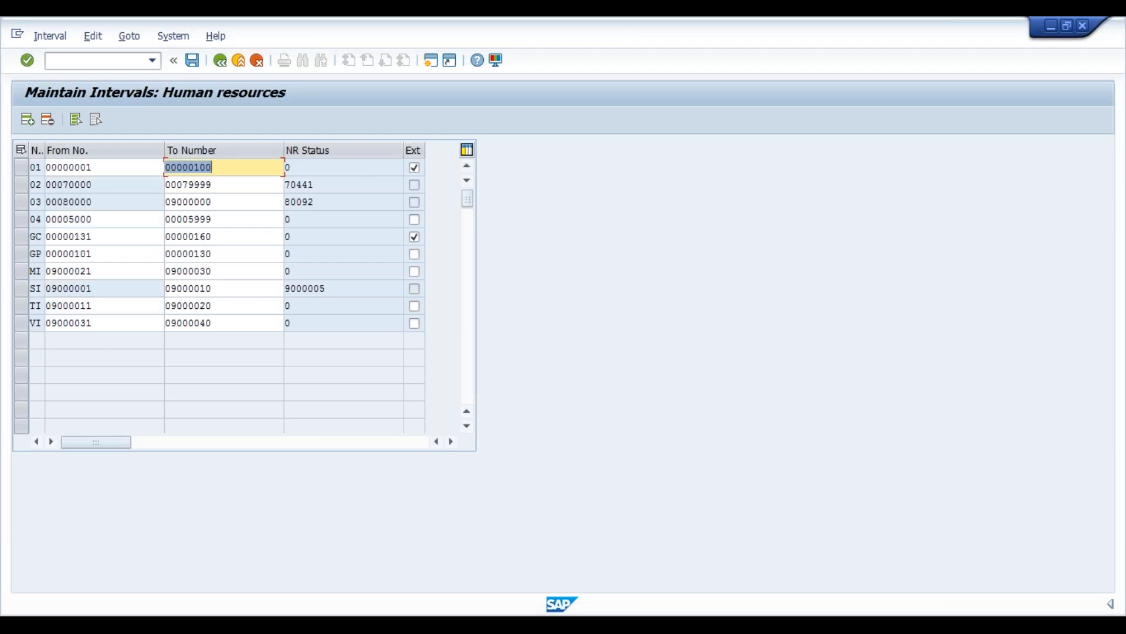
# - Save the intervals, acknowledge the transport notice, and return to the IMG structure
pyautogui.hotkey('ctrl', 's')
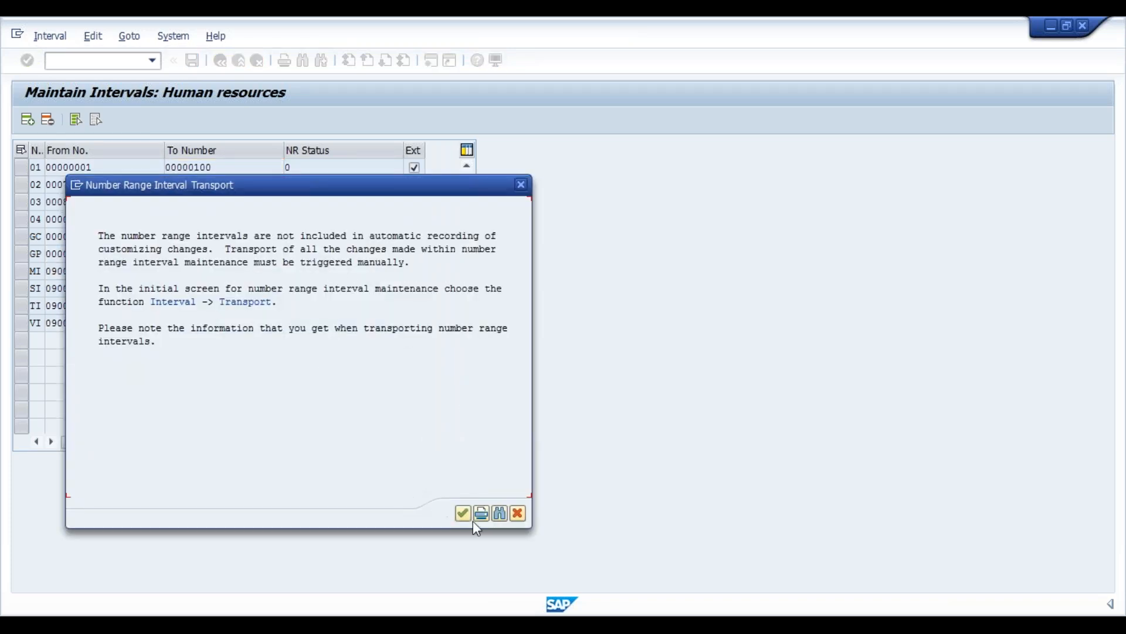
pyautogui.click(464, 514)
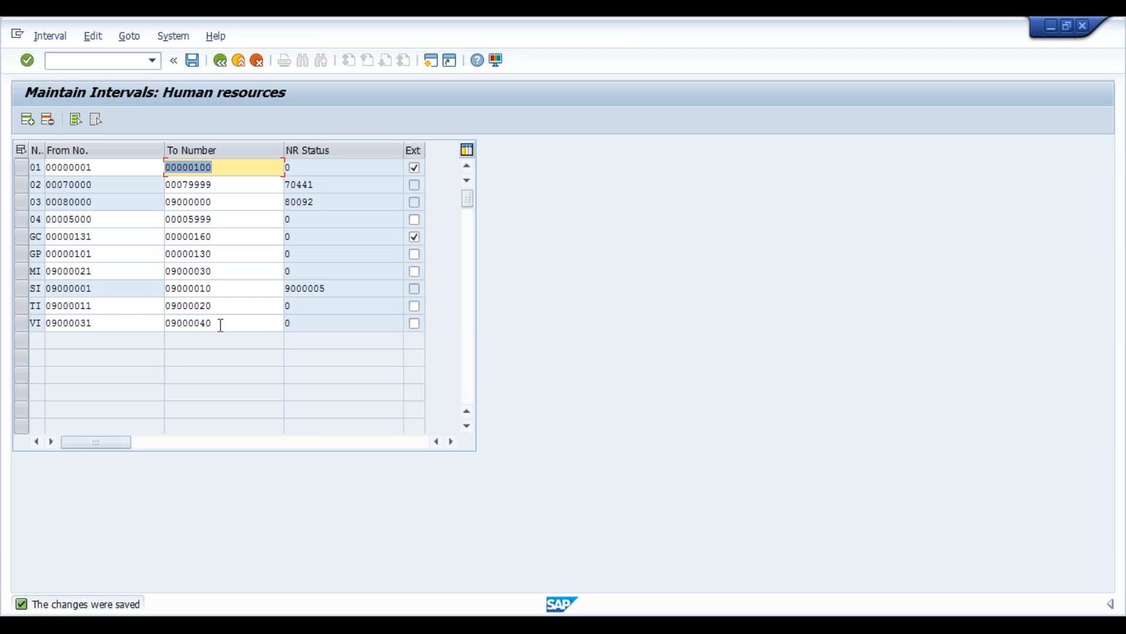
pyautogui.click(223, 60)
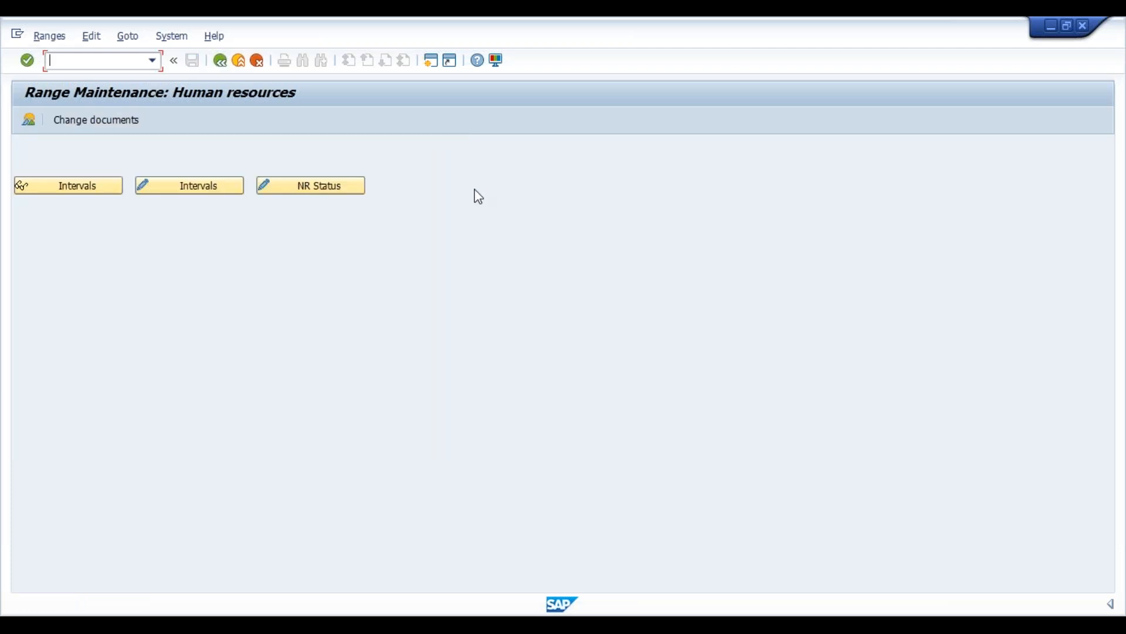
pyautogui.click(227, 68)
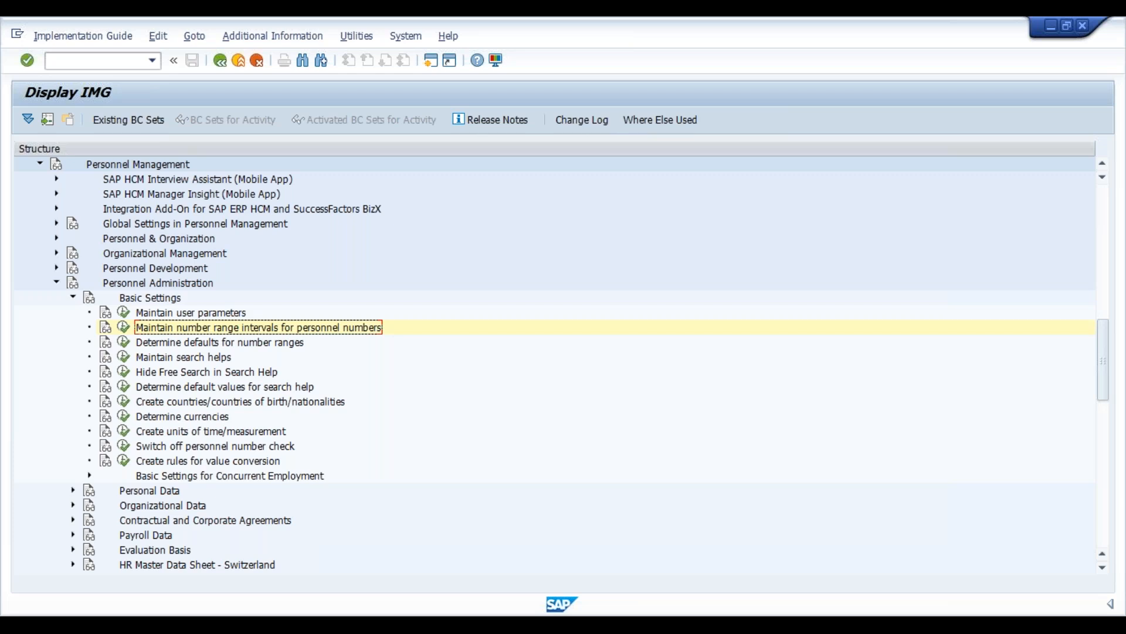
# - Execute Determine defaults for number ranges and expand the 40 India node of feature NUMKR
pyautogui.click(220, 342)
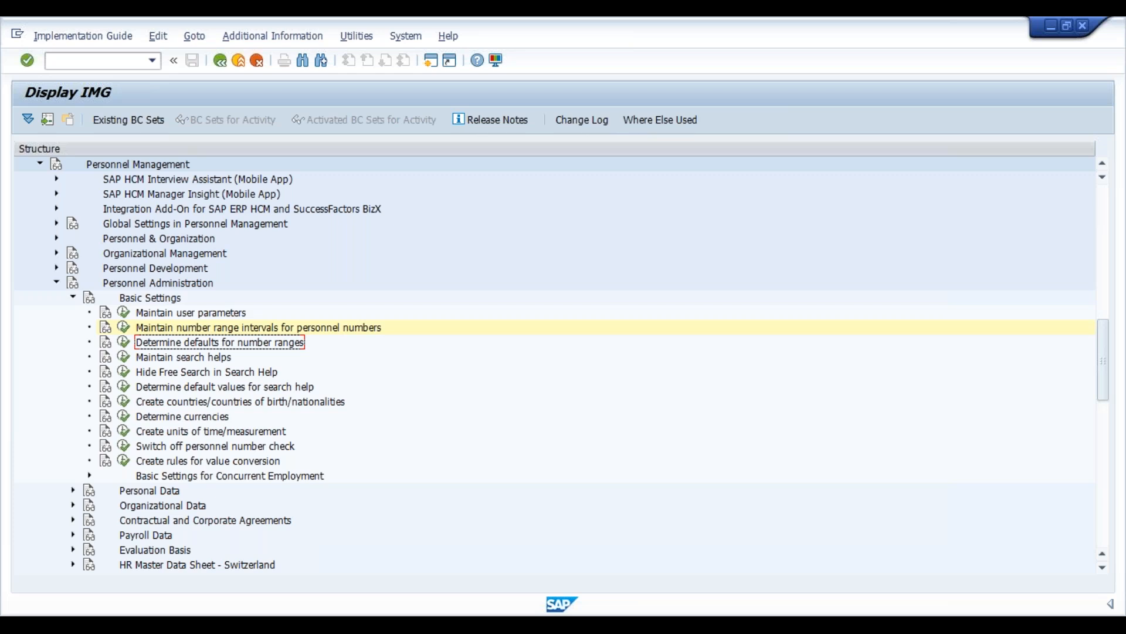
pyautogui.click(124, 344)
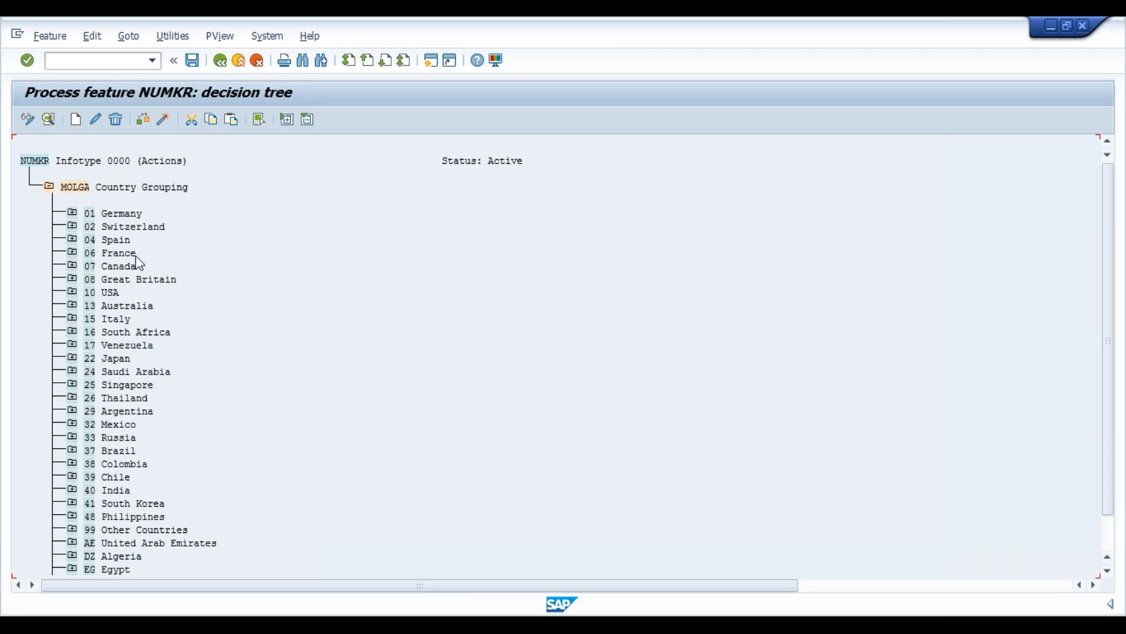
pyautogui.click(30, 165)
pyautogui.click(81, 189)
pyautogui.click(129, 398)
pyautogui.press('Down')
pyautogui.press('Down')
pyautogui.press('Down')
pyautogui.press('Down')
pyautogui.press('Down')
pyautogui.press('Down')
pyautogui.press('Down')
pyautogui.click(72, 491)
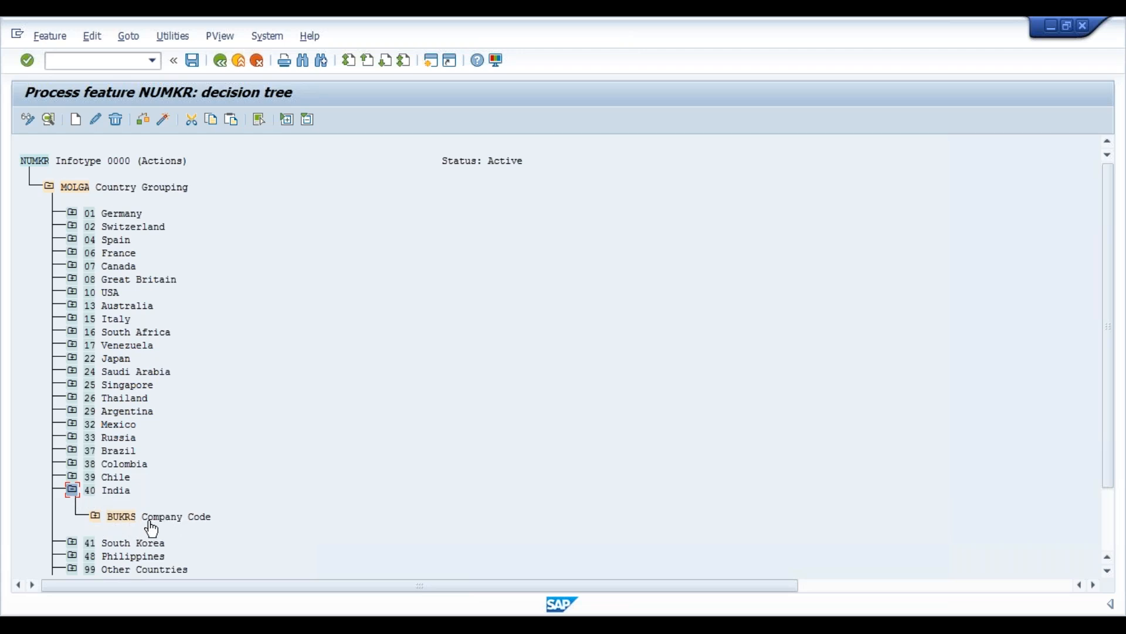
pyautogui.click(110, 492)
pyautogui.click(77, 126)
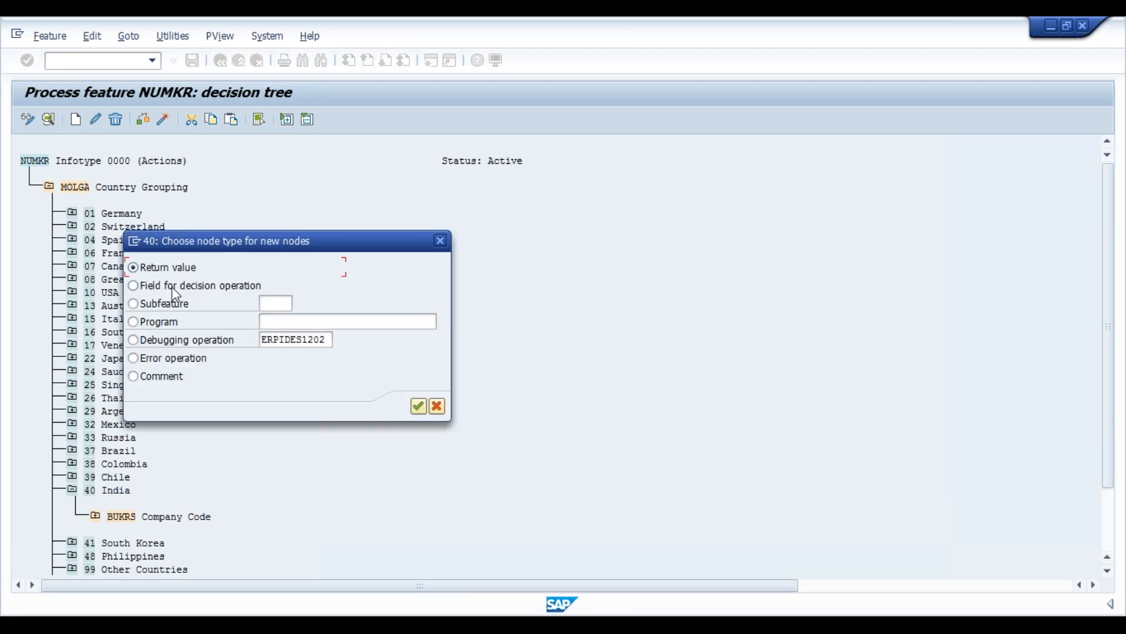
pyautogui.click(196, 290)
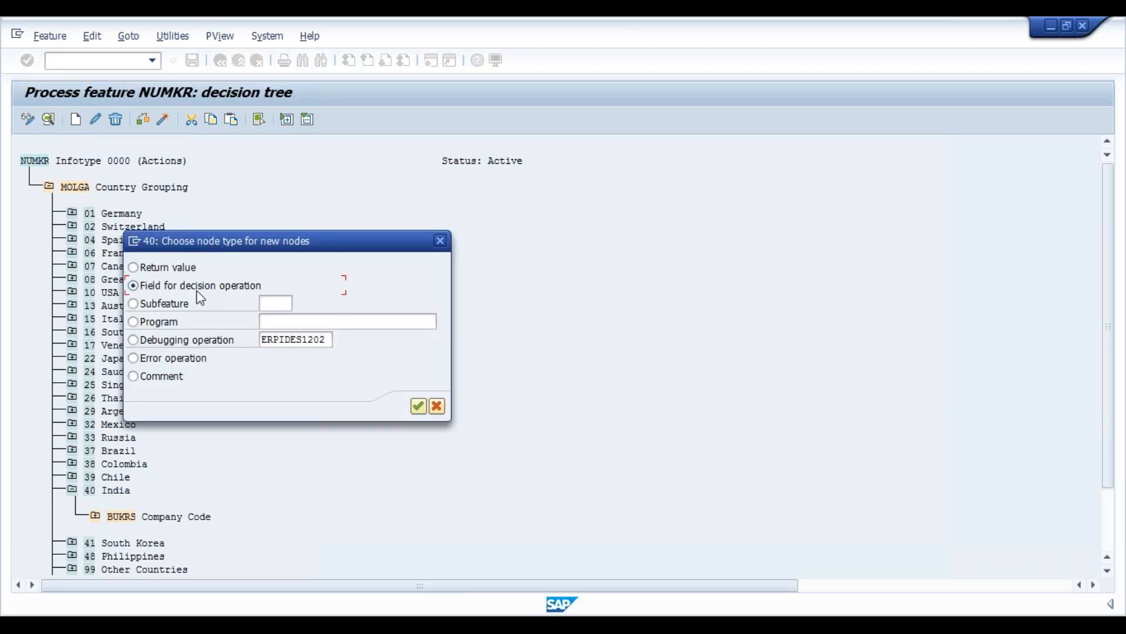
pyautogui.click(417, 406)
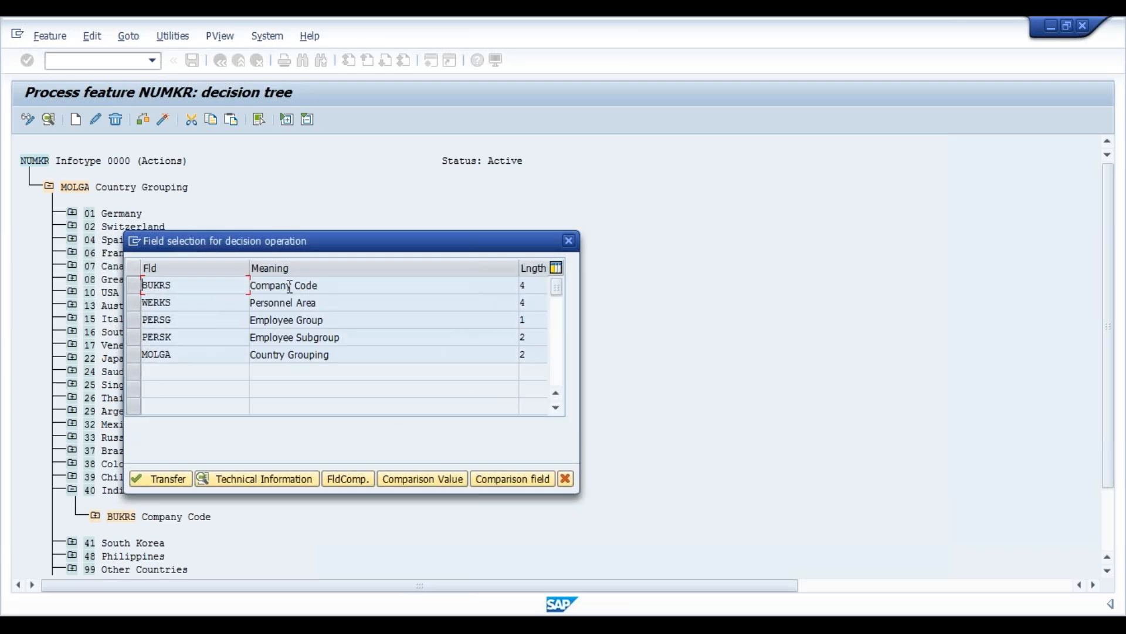
pyautogui.click(569, 477)
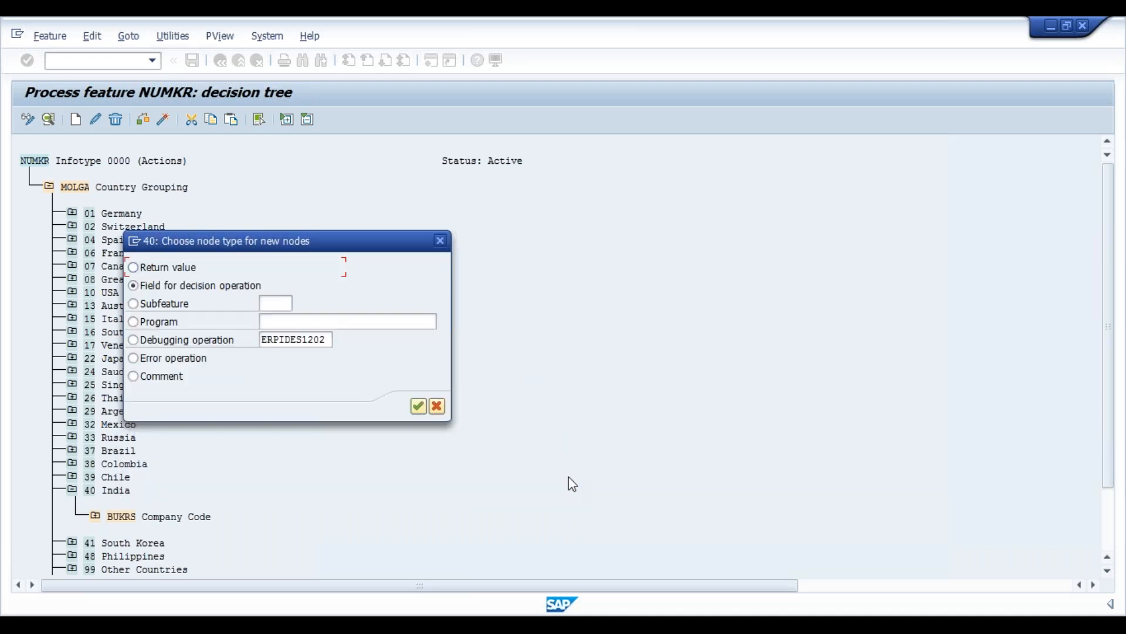
pyautogui.click(437, 406)
# - Expand the Company Code node under India and examine the existing company code branches and their employee group nodes
pyautogui.click(96, 516)
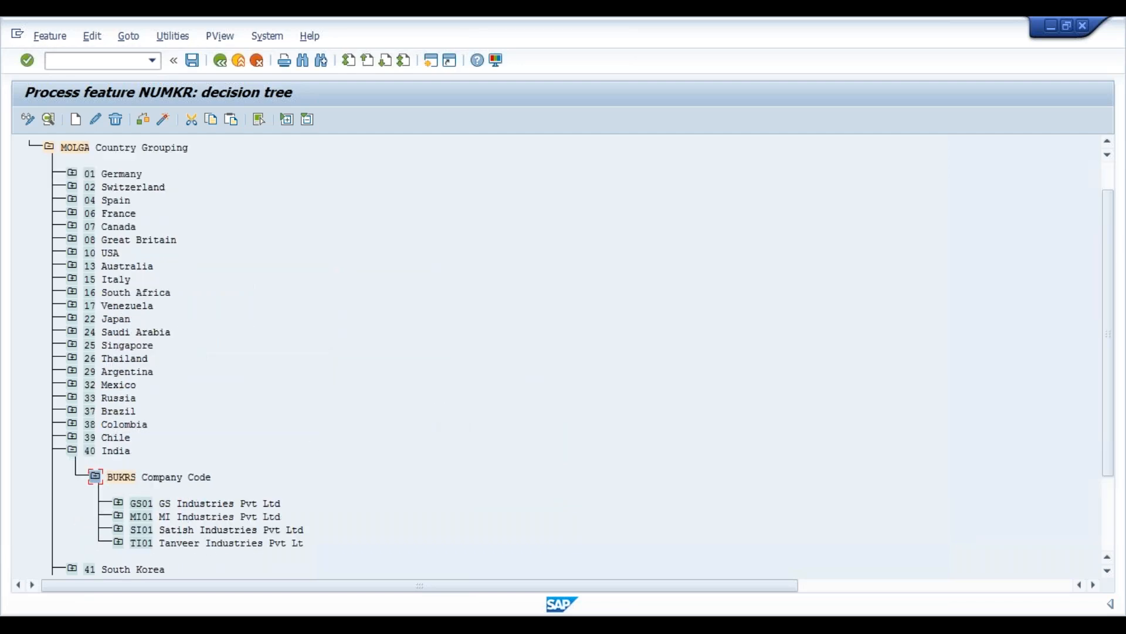
pyautogui.moveTo(1111, 289); pyautogui.dragTo(1106, 375)
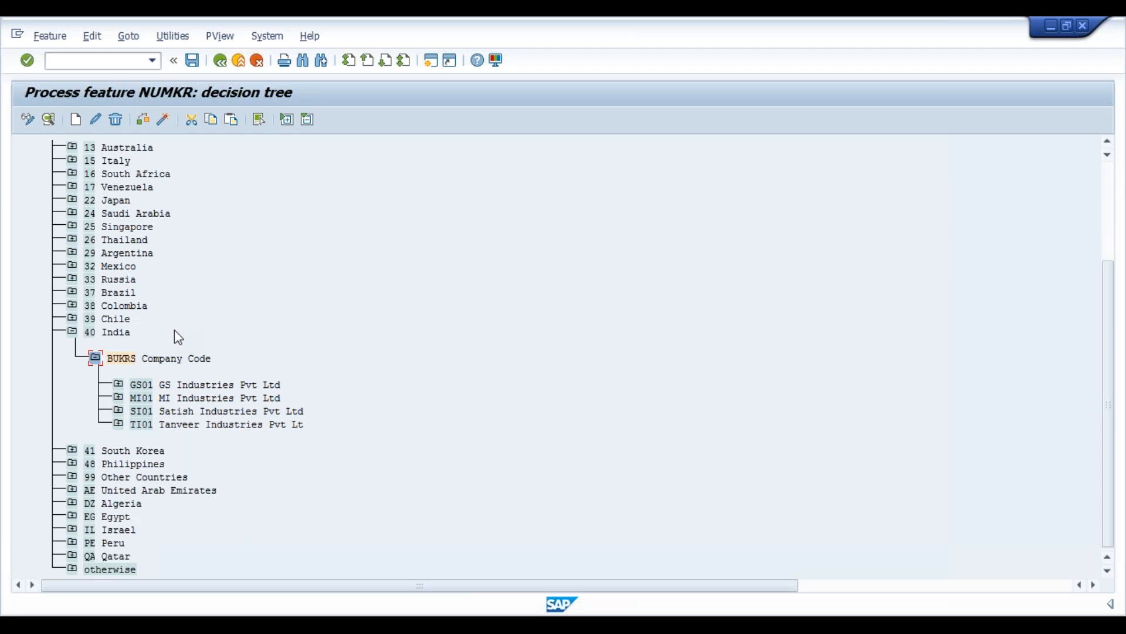
pyautogui.click(119, 386)
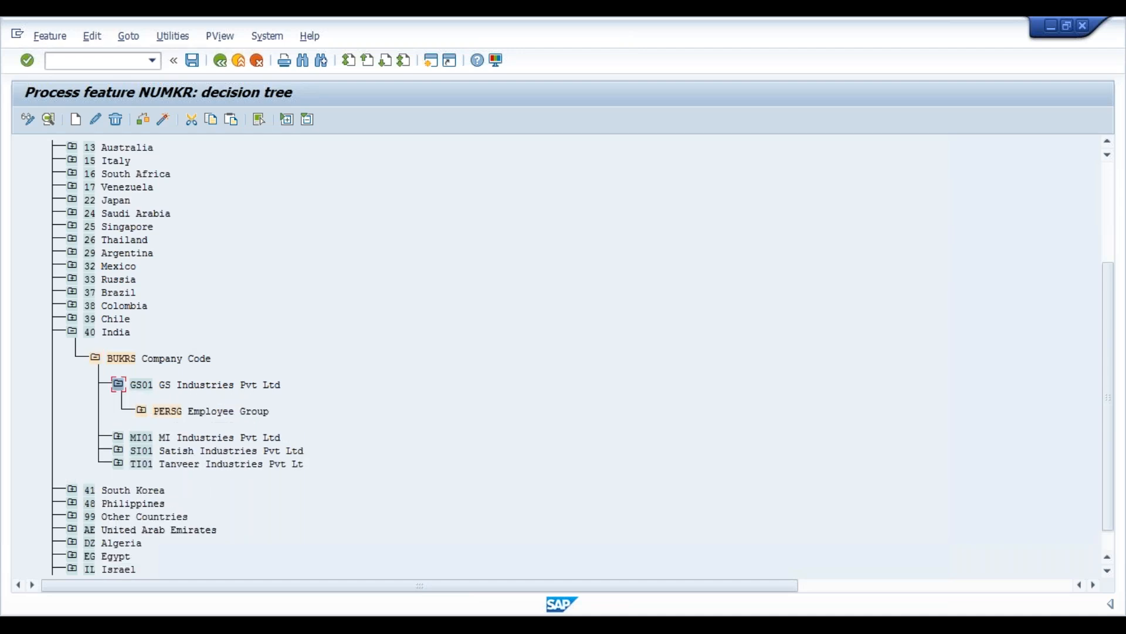
pyautogui.click(140, 385)
pyautogui.click(122, 361)
pyautogui.click(141, 410)
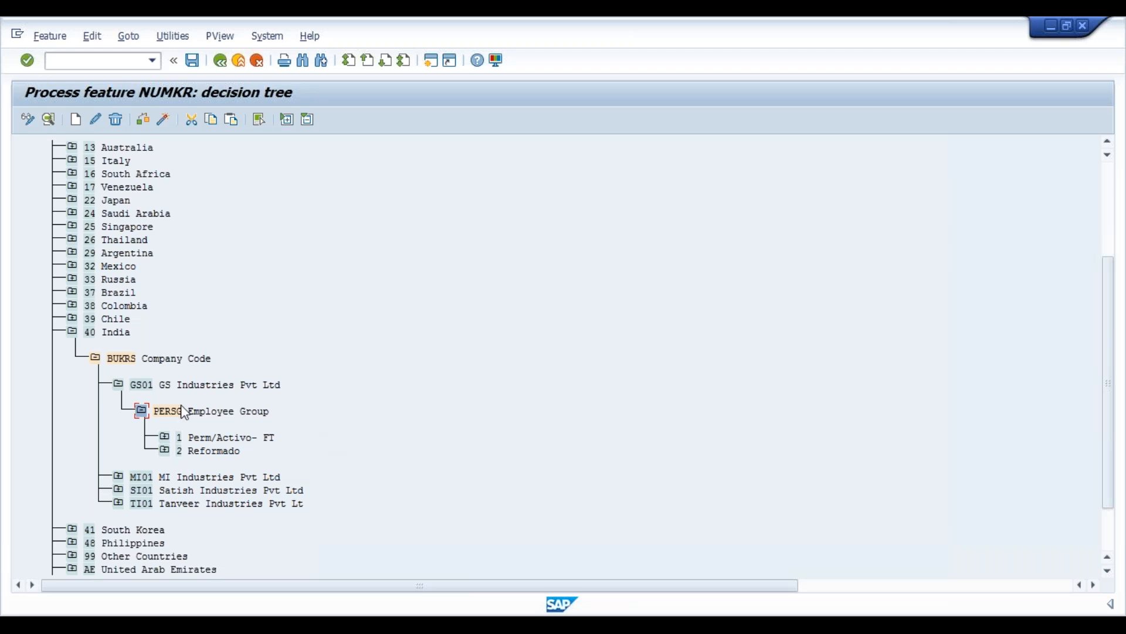
pyautogui.click(141, 411)
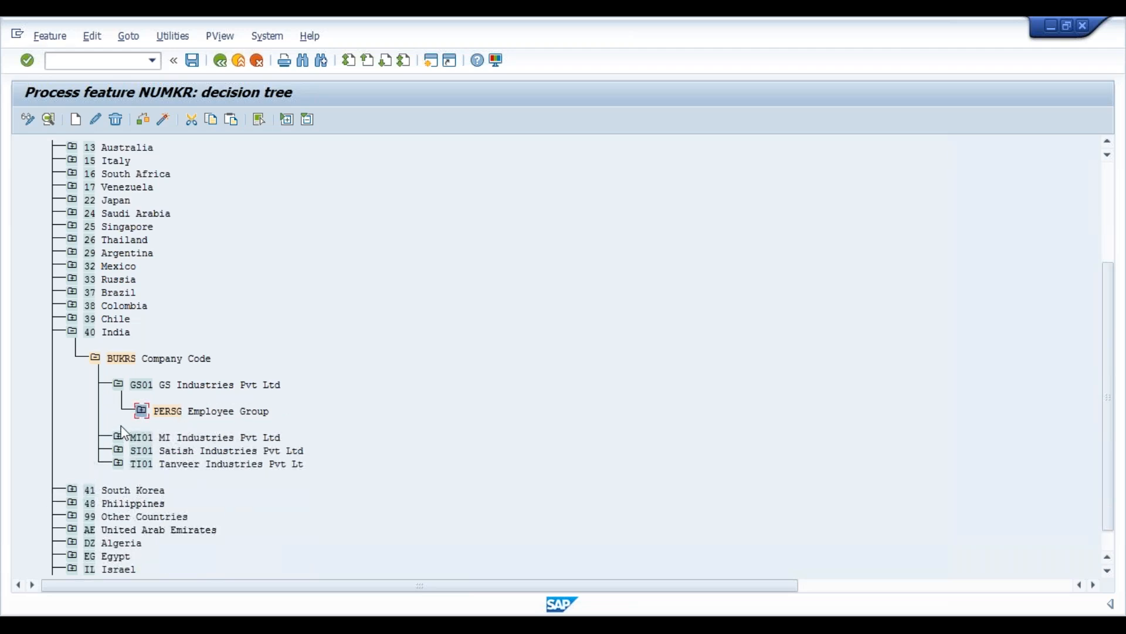
# - Add company code VI01 VI Industries as a new value under India's Company Code node
pyautogui.click(127, 364)
pyautogui.click(76, 119)
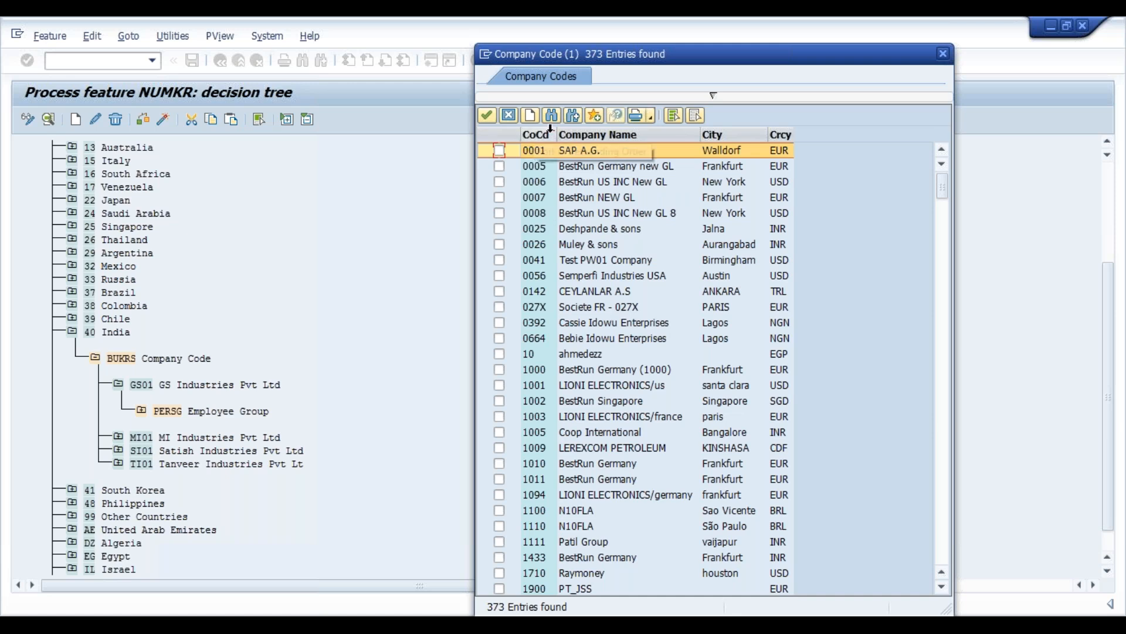
pyautogui.click(553, 116)
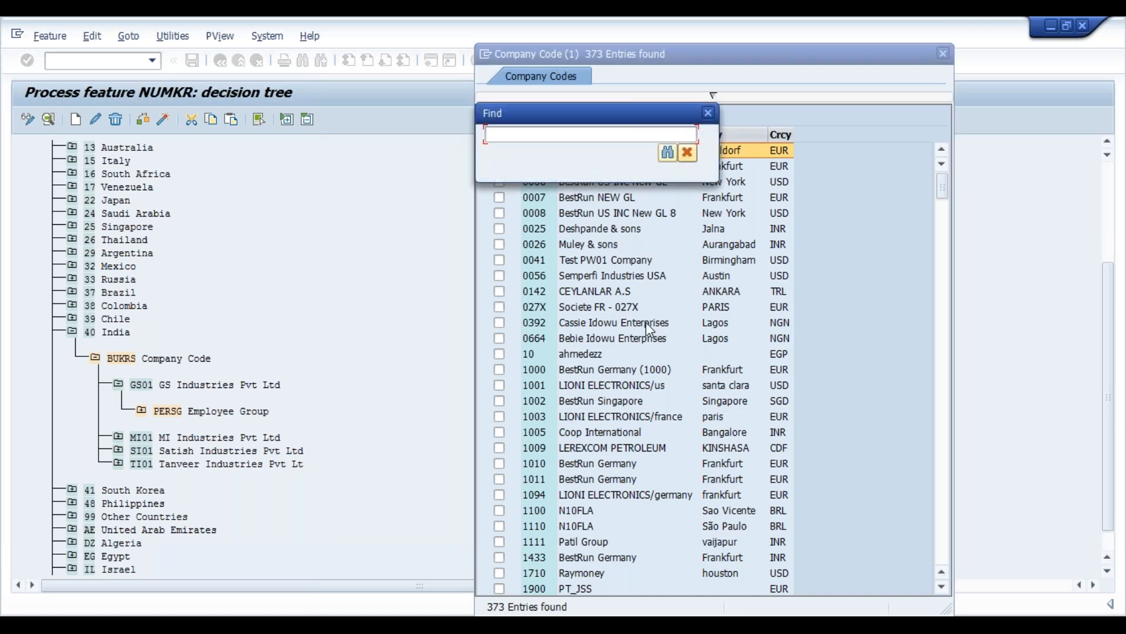
pyautogui.write('vi01')
pyautogui.press('Return')
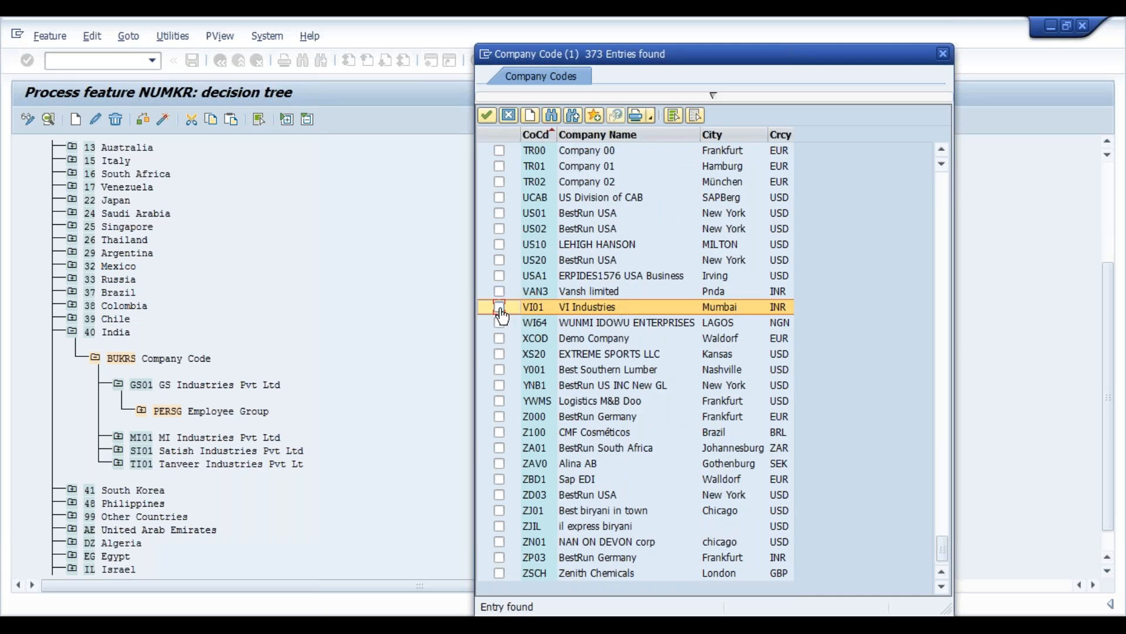
pyautogui.click(500, 308)
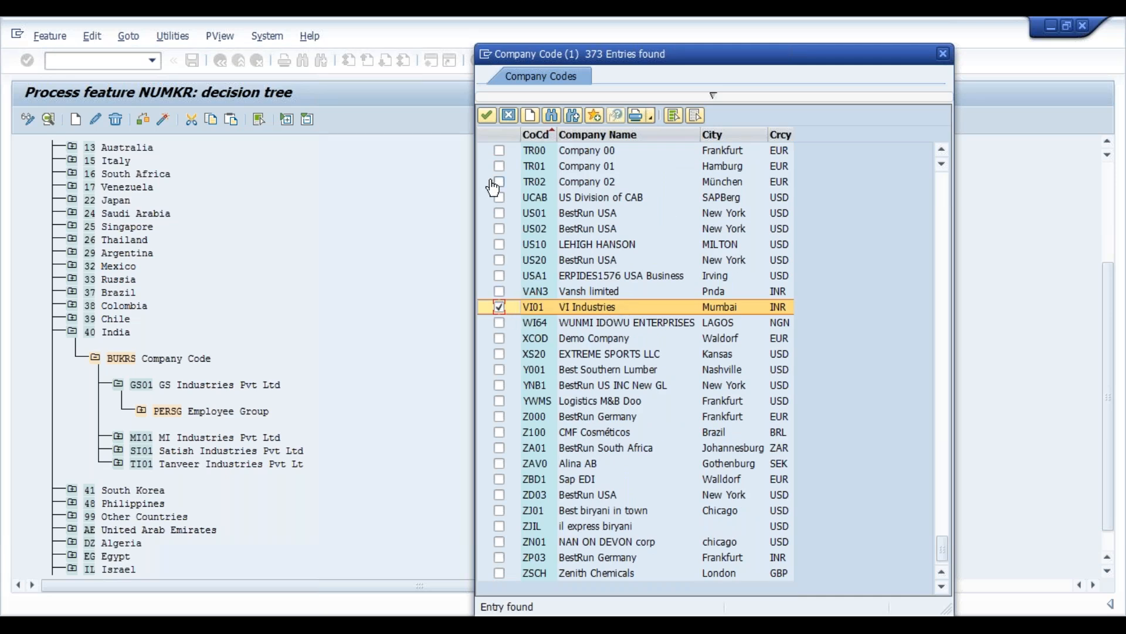
pyautogui.click(487, 118)
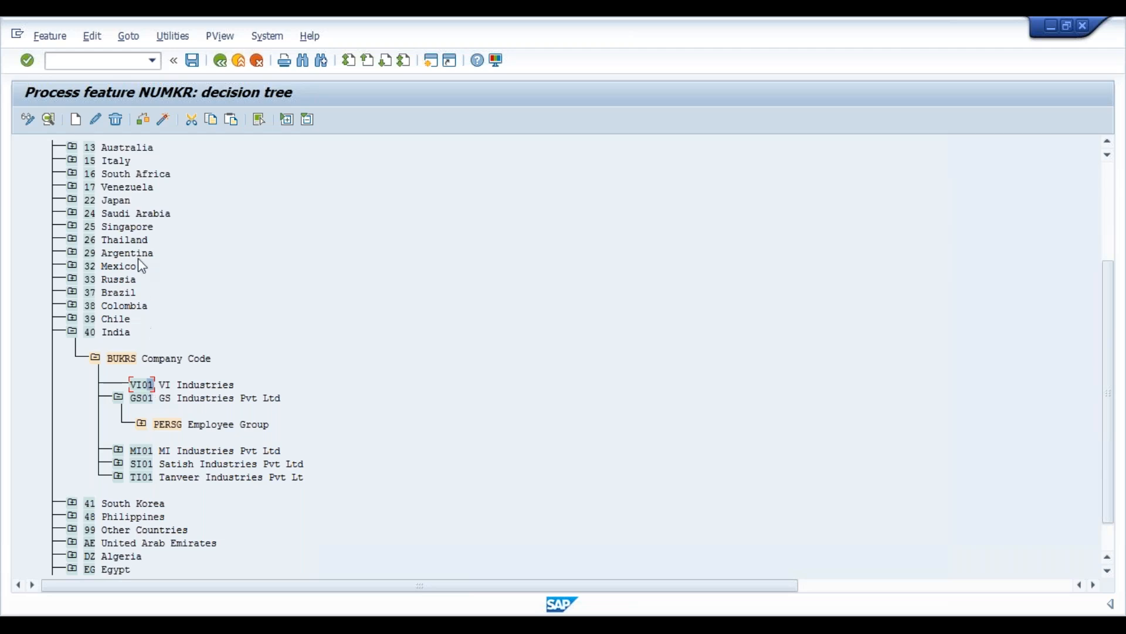
# - Create a return value node VI under the VI01 company code
pyautogui.click(76, 121)
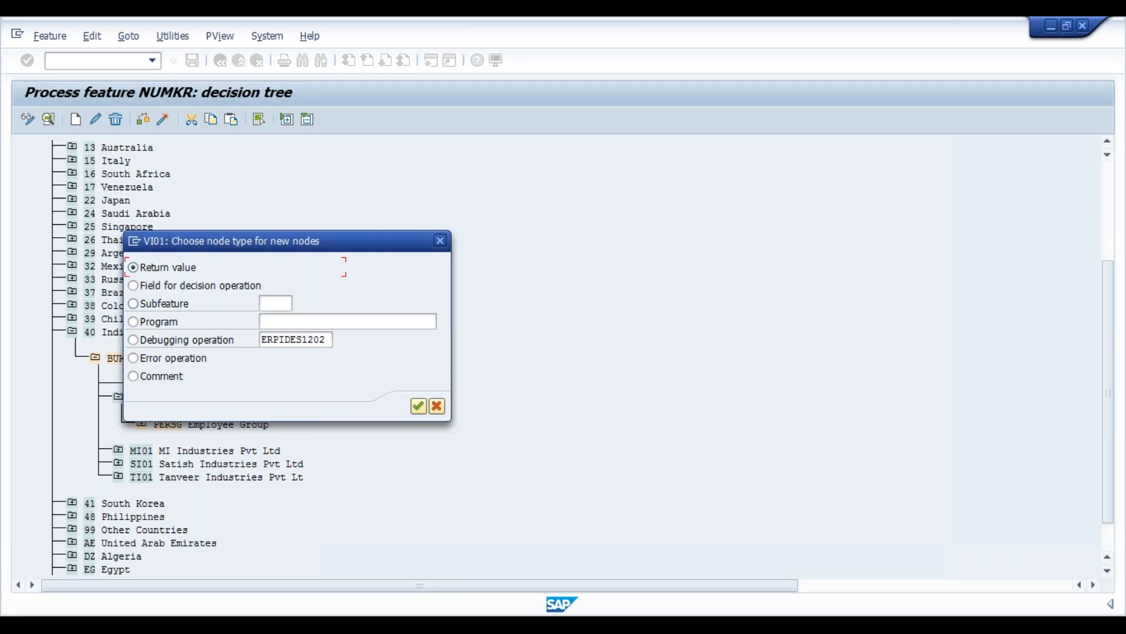
pyautogui.click(419, 407)
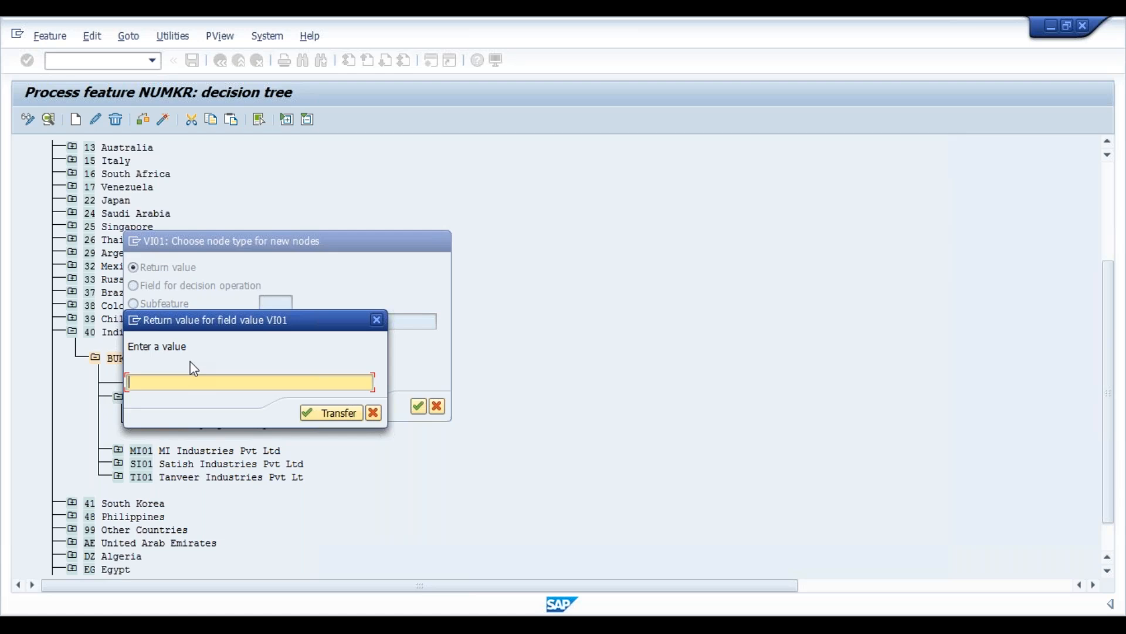
pyautogui.write('VI')
pyautogui.click(333, 414)
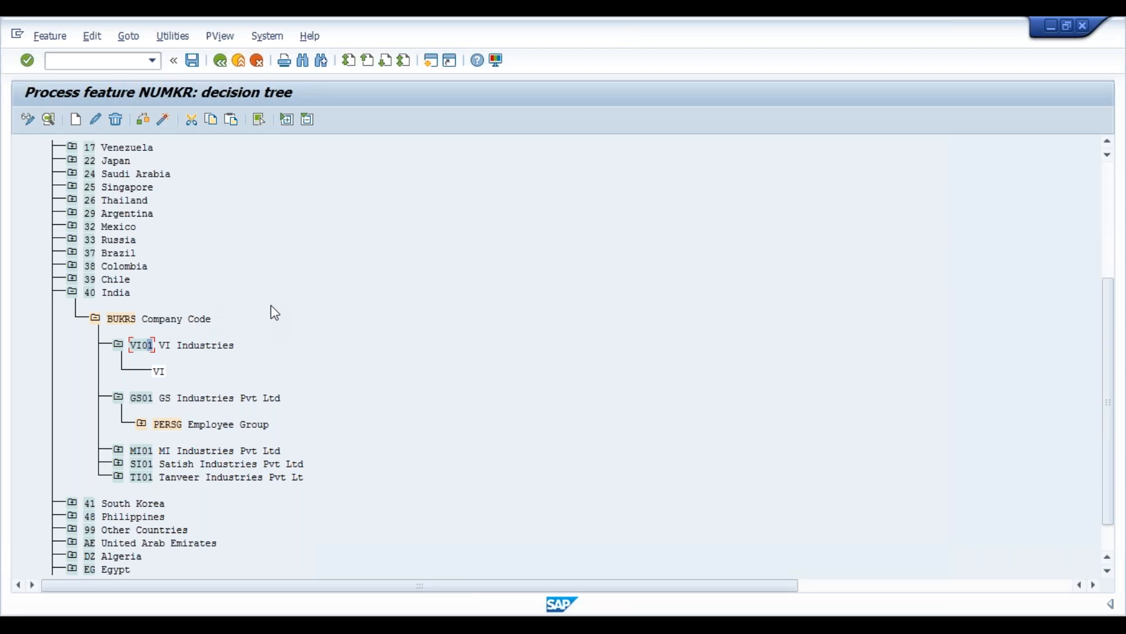
# - Save the NUMKR decision tree under the existing customizing request
pyautogui.hotkey('ctrl', 's')
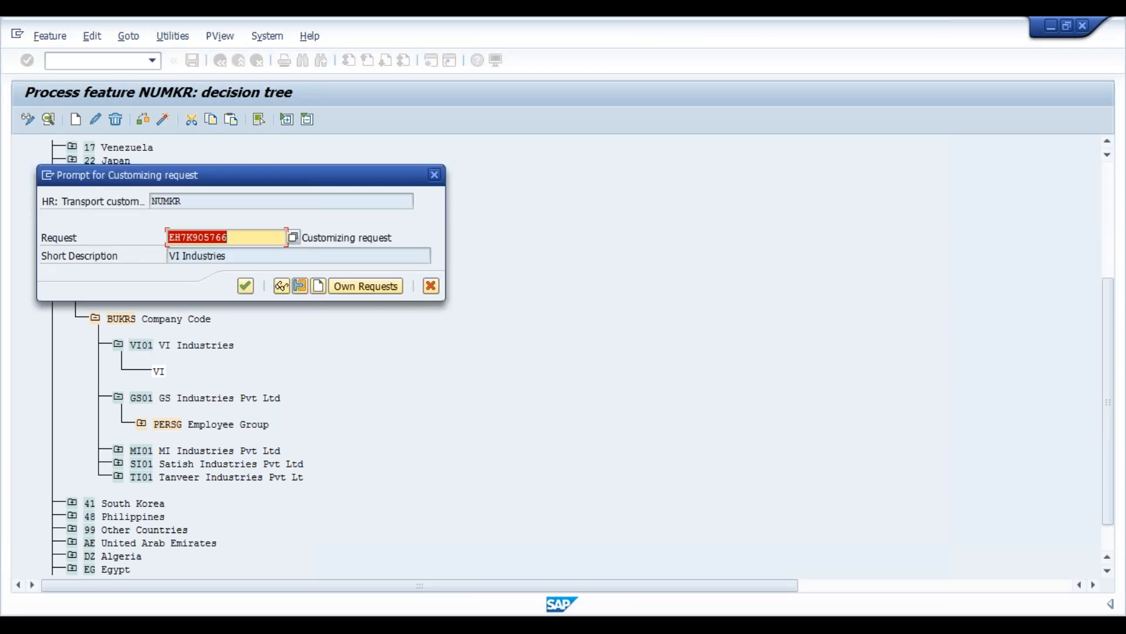
pyautogui.press('Return')
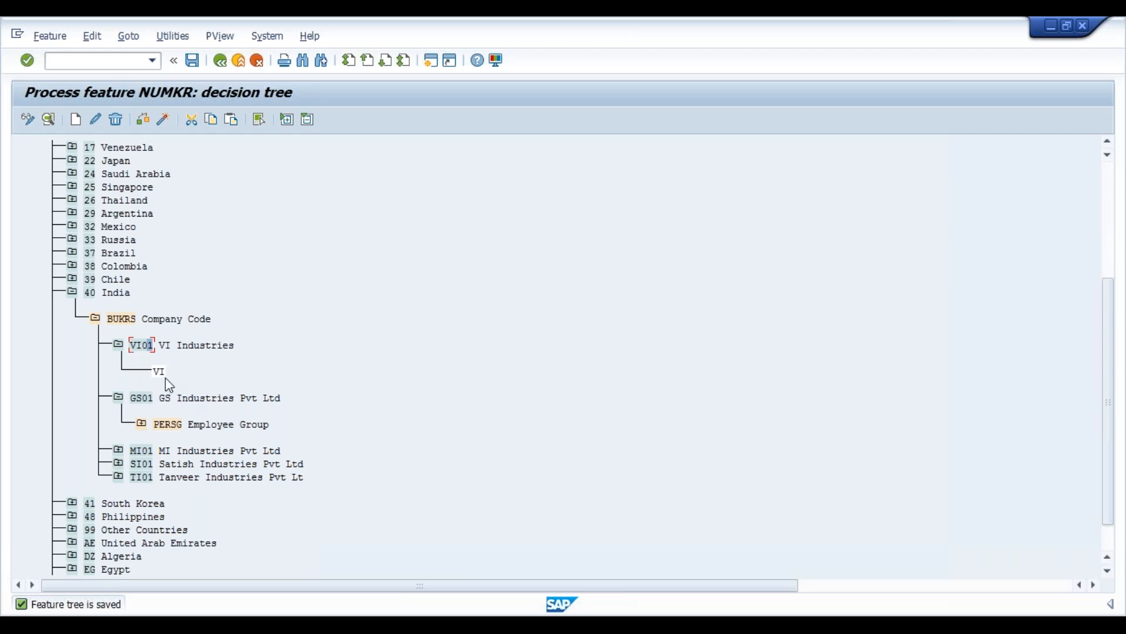
# - Check and activate the NUMKR decision tree, confirming the customizing request
pyautogui.click(145, 126)
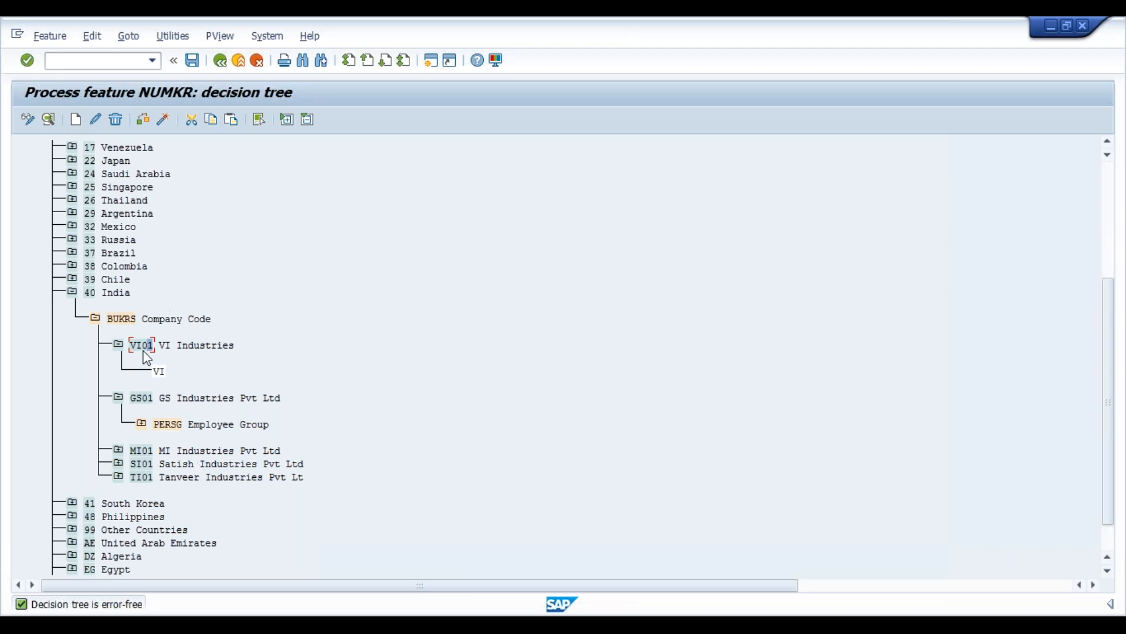
pyautogui.click(165, 124)
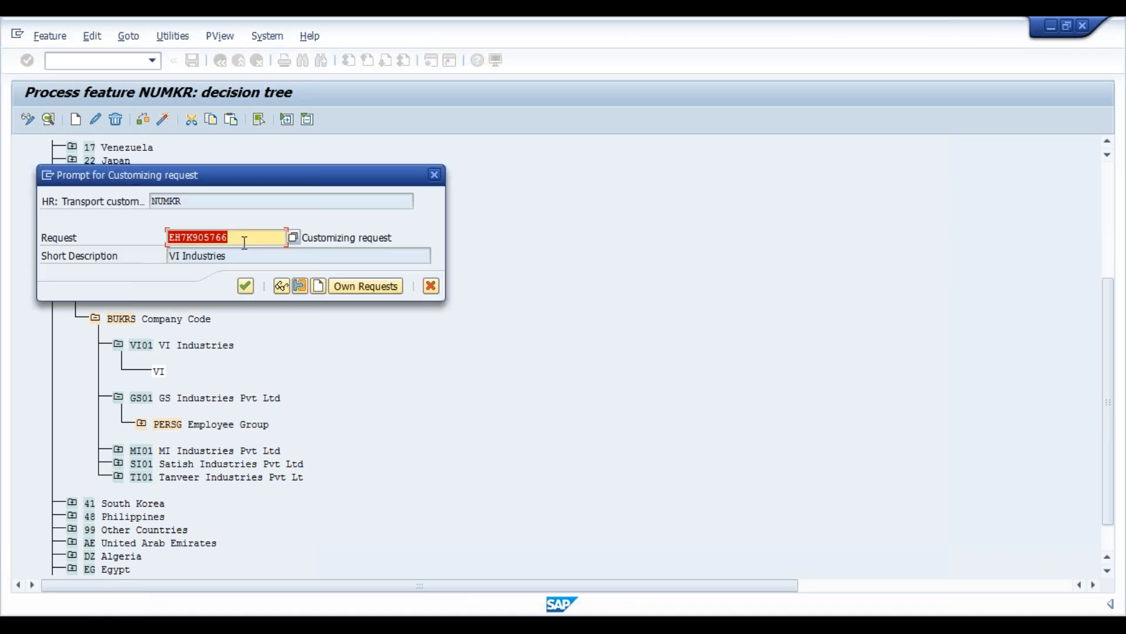
pyautogui.click(242, 292)
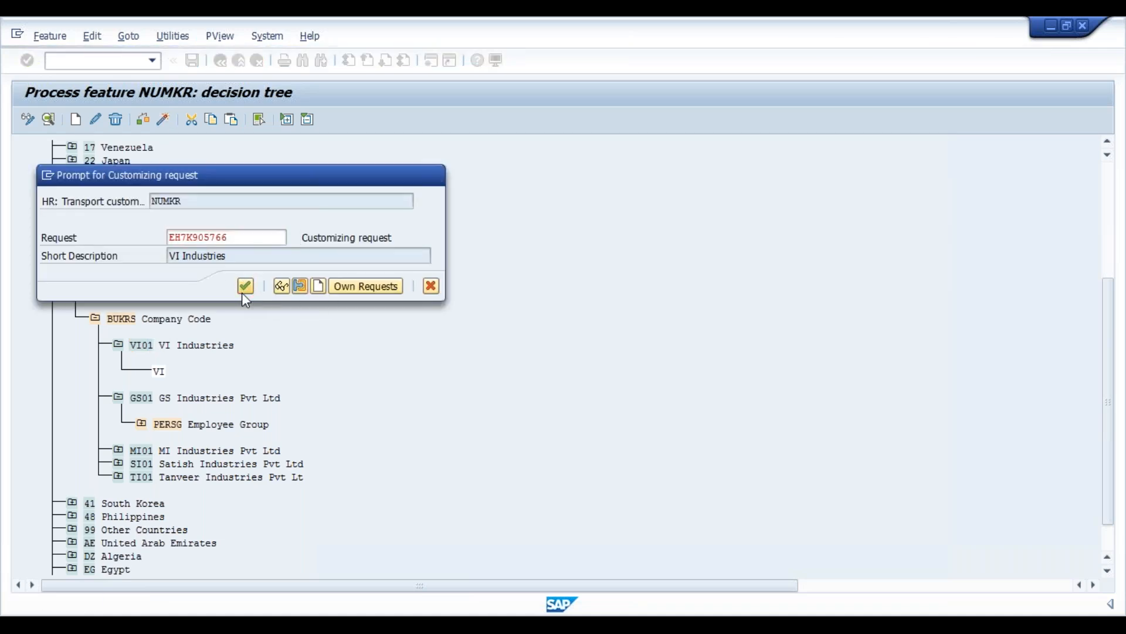